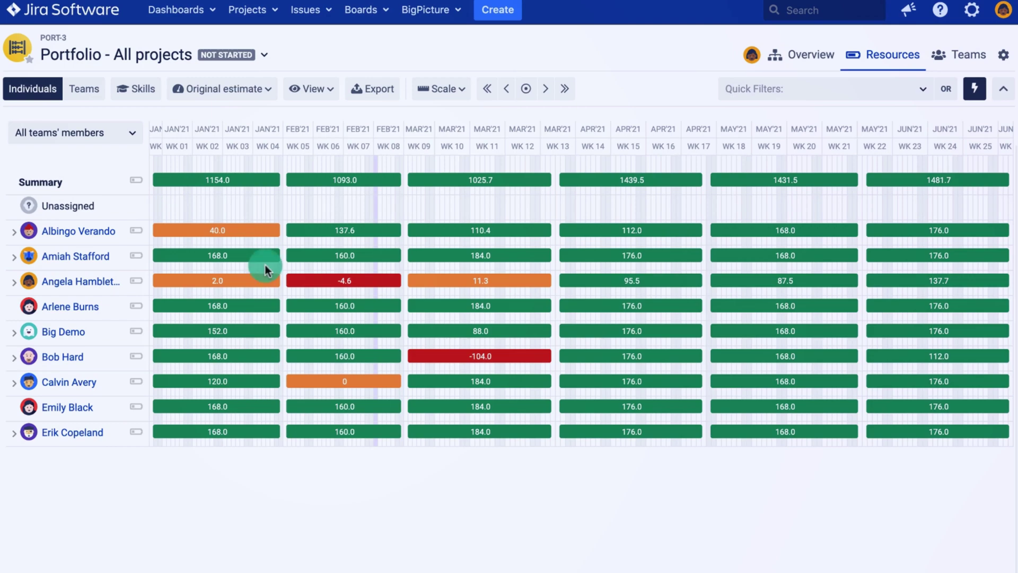
Open the New Initiatives (NI) project's open issues from the Projects menu
left_click(275, 15)
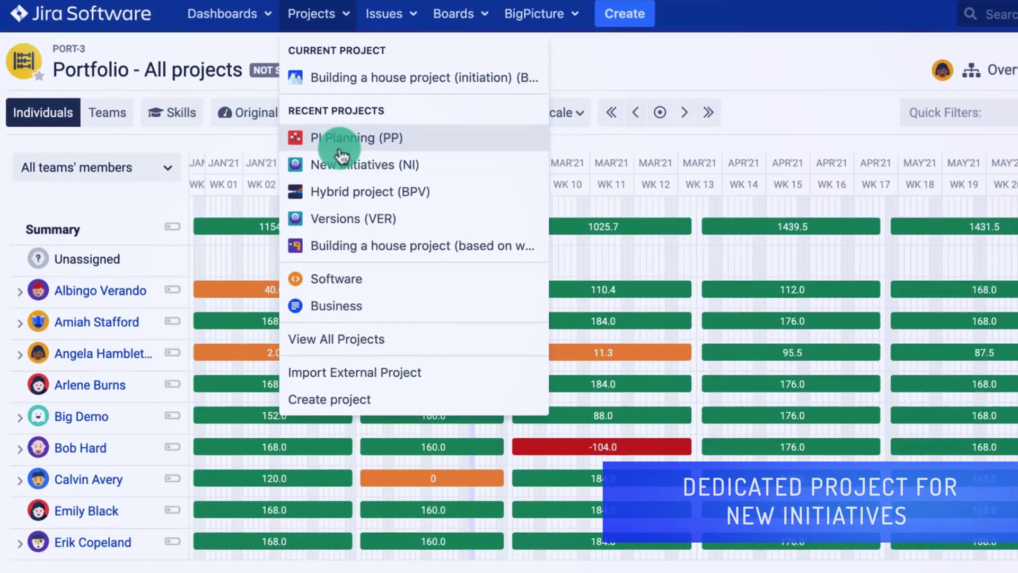
left_click(327, 165)
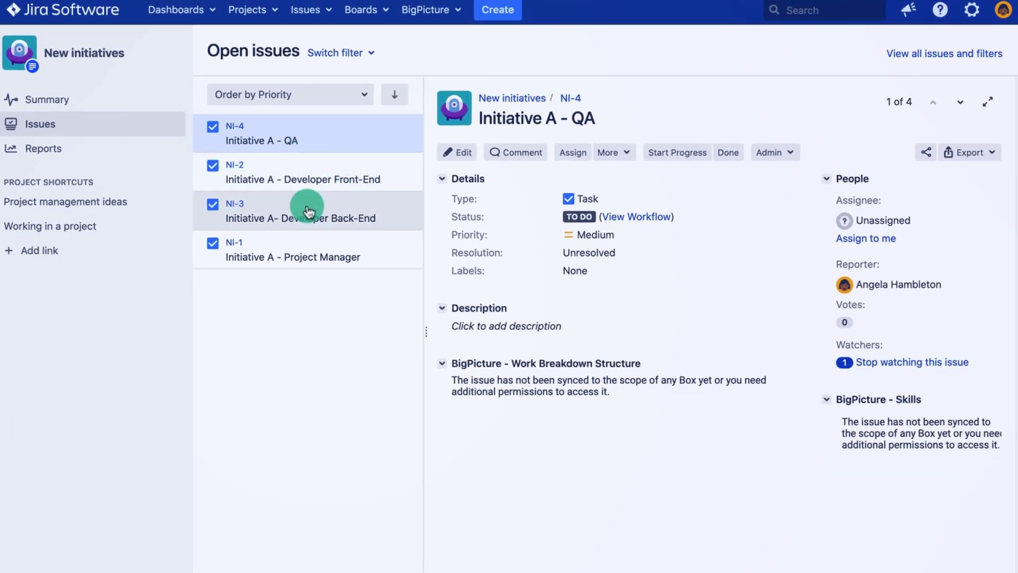
Review NI-3's details, showing it unassigned with a 5w estimate and skills not synced
left_click(308, 212)
scroll(717, 343, "down", 5)
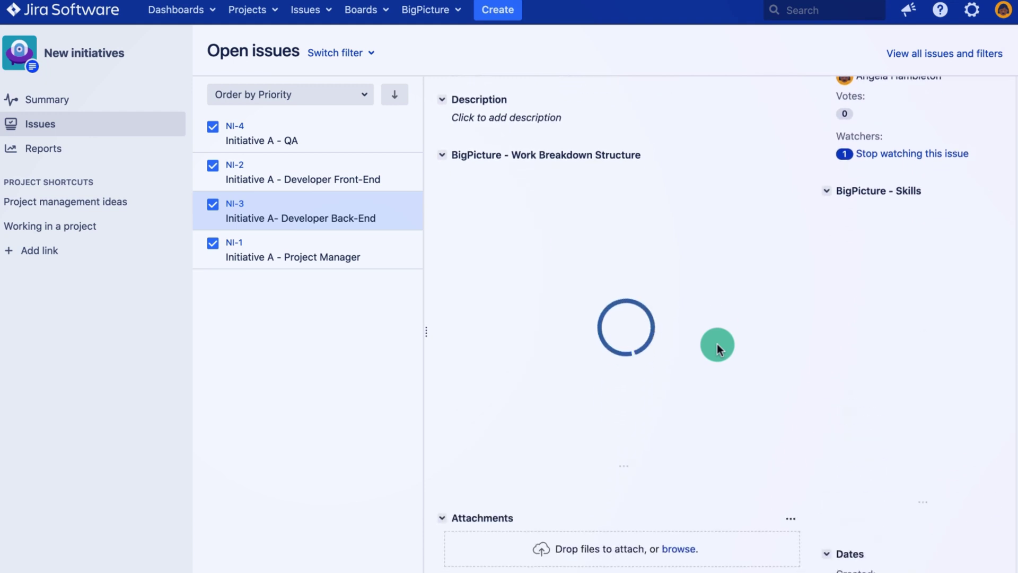
scroll(820, 513, "down", 2)
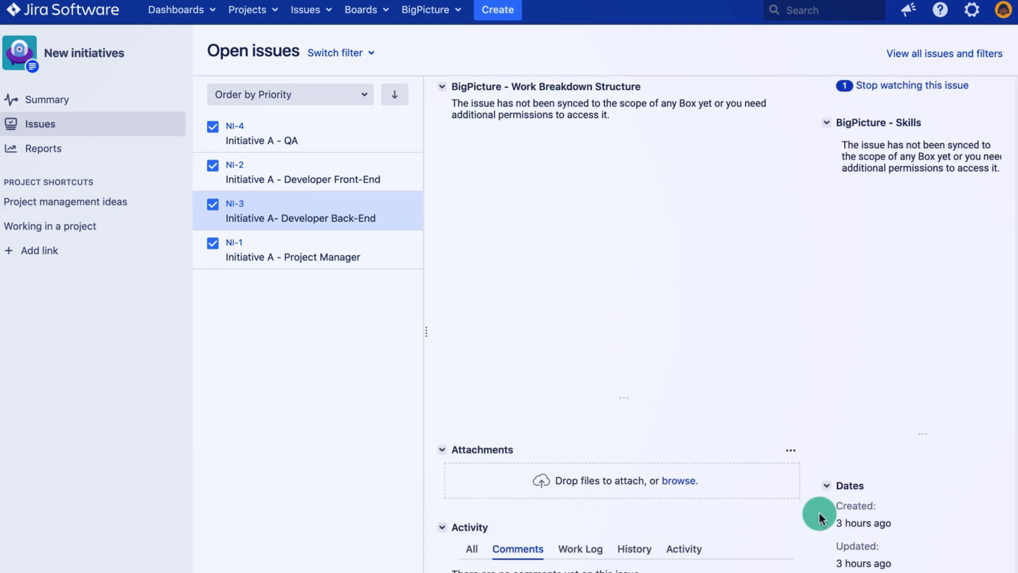
scroll(820, 513, "down", 2)
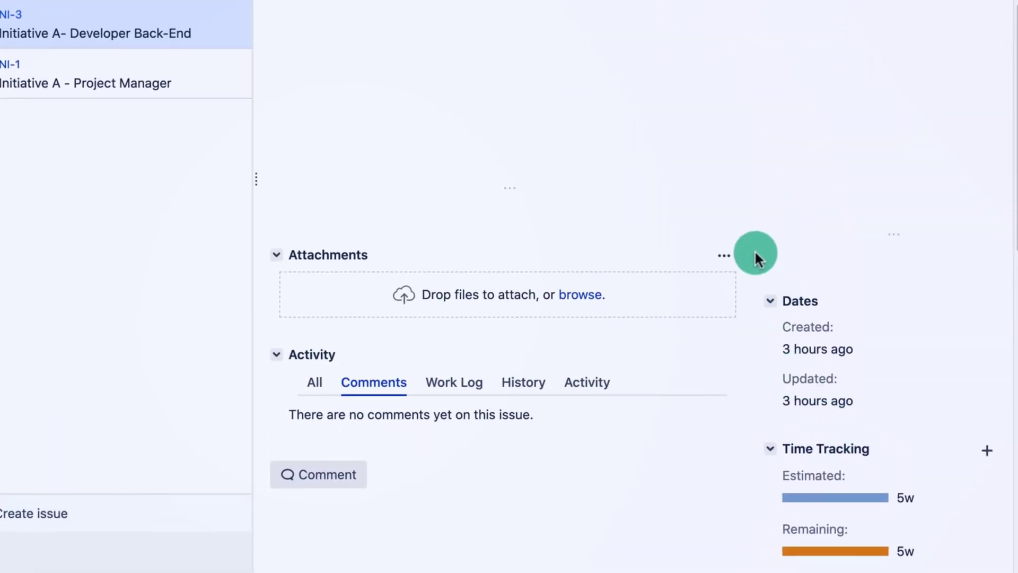
scroll(571, 45, "up", 10)
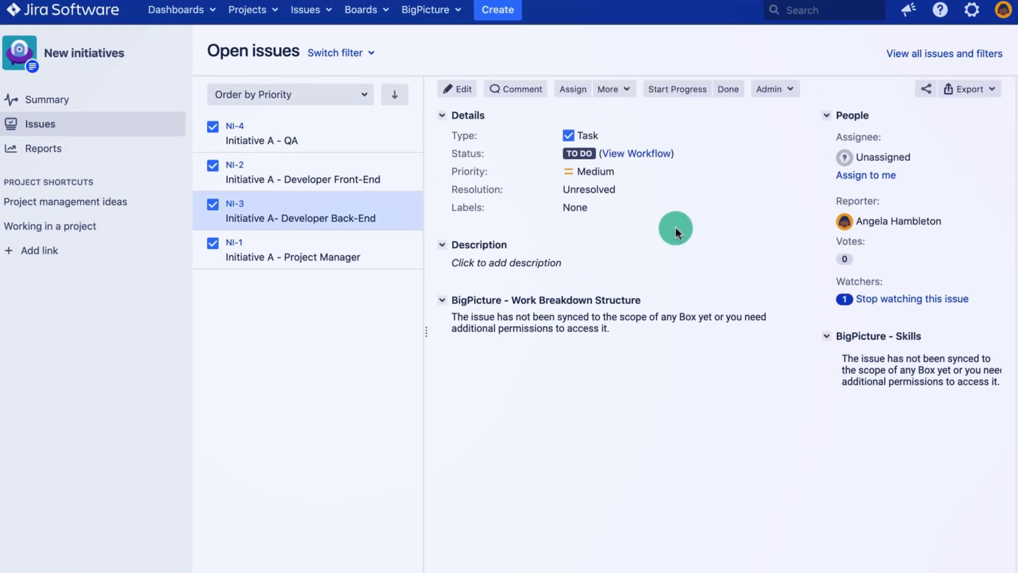
scroll(676, 228, "up", 1)
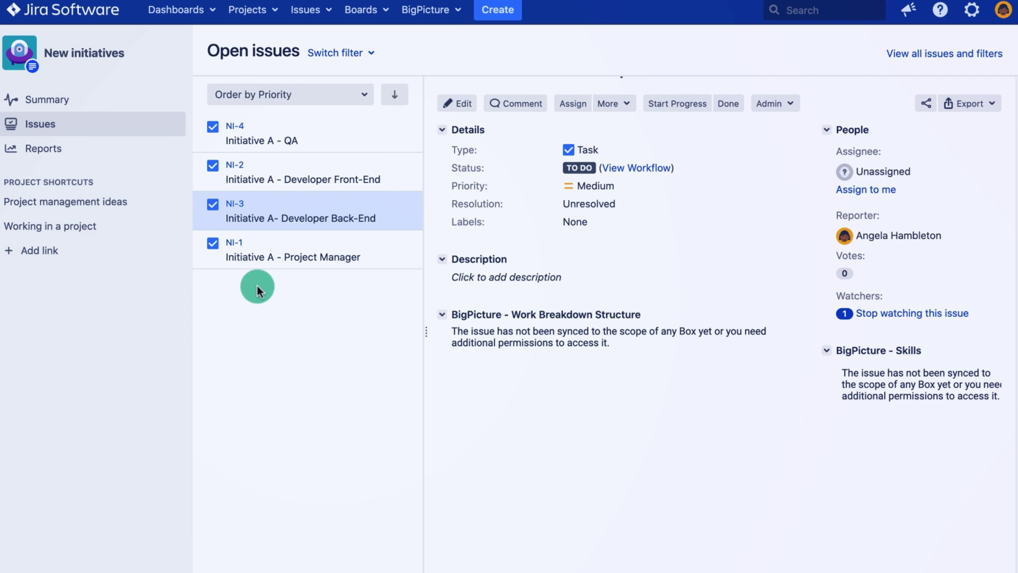
Open the Configure page for Portfolio - All projects from the BigPicture overview
left_click(436, 23)
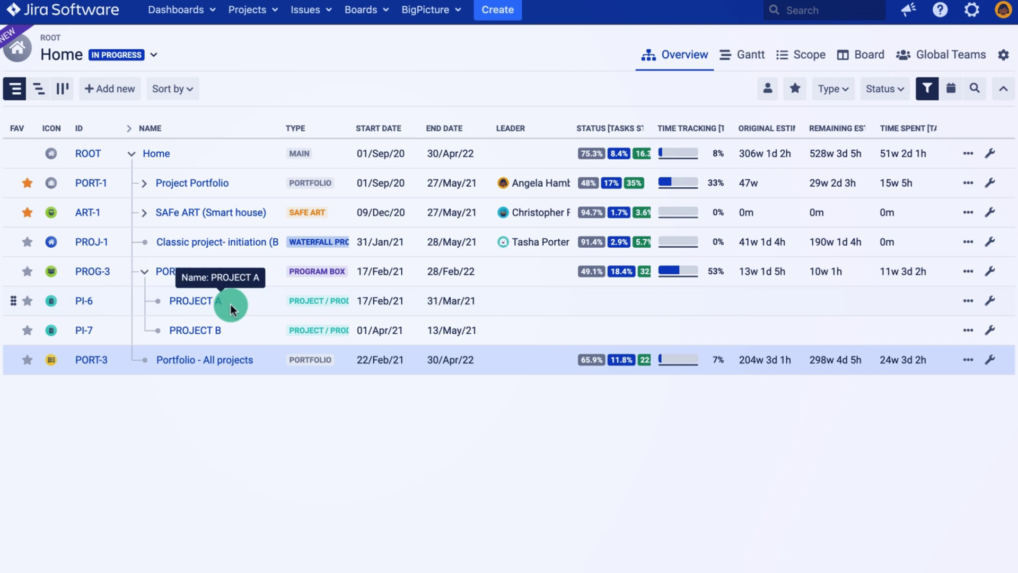
right_click(264, 361)
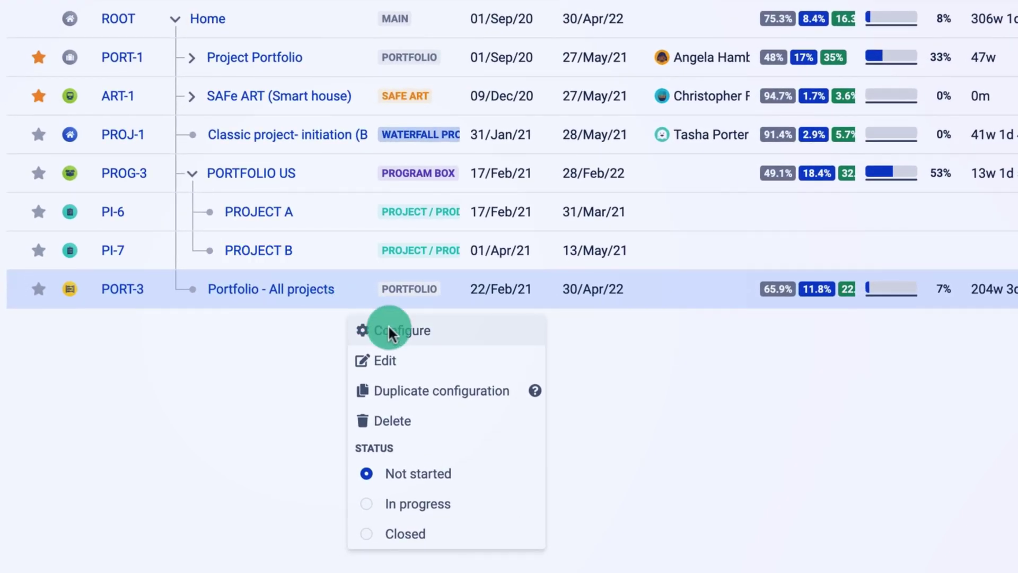
left_click(389, 326)
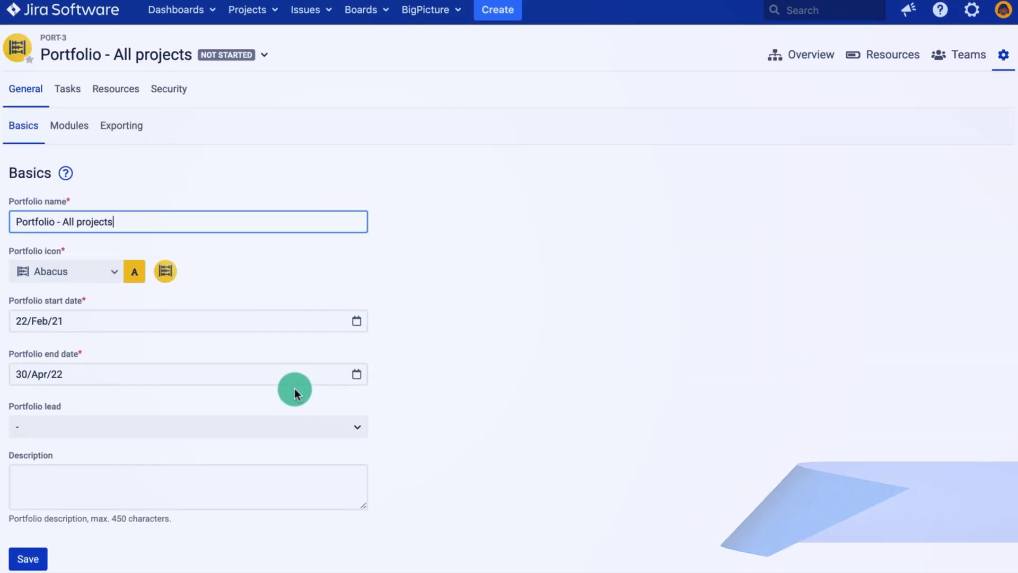
Add New initiatives to the Project field of the automatic scope rules and save
left_click(66, 91)
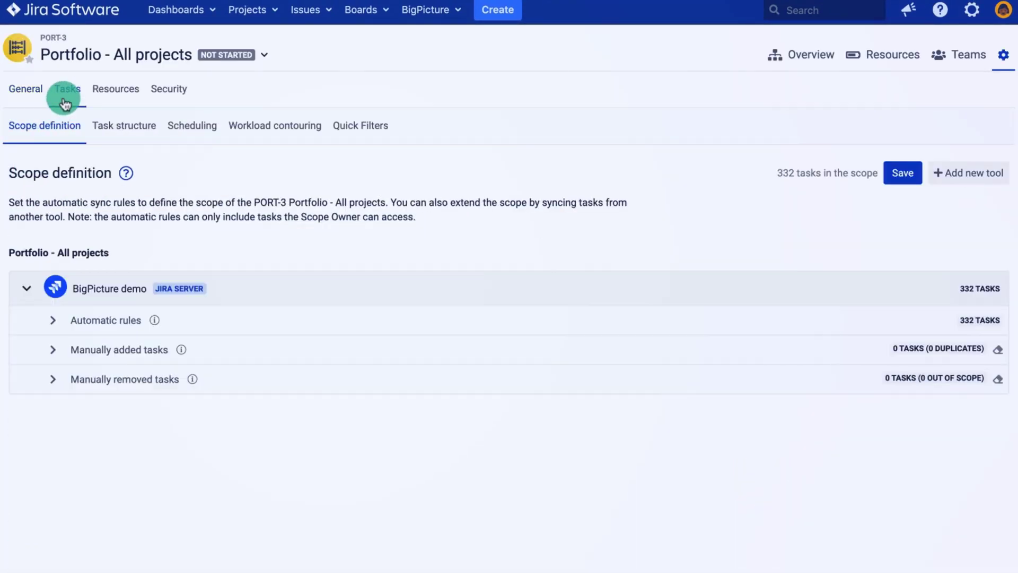
left_click(53, 320)
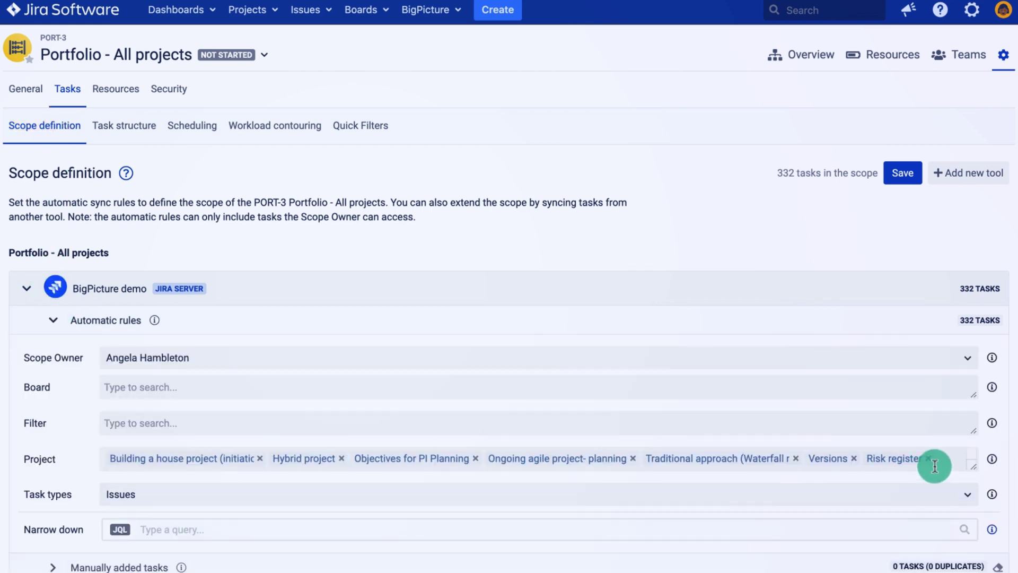
left_click(950, 455)
type("i")
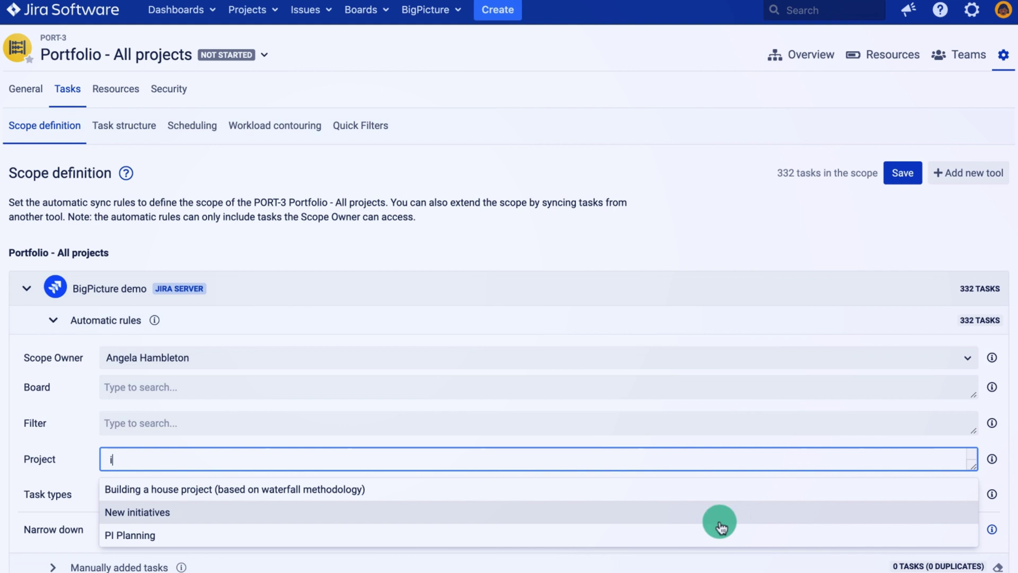
left_click(696, 513)
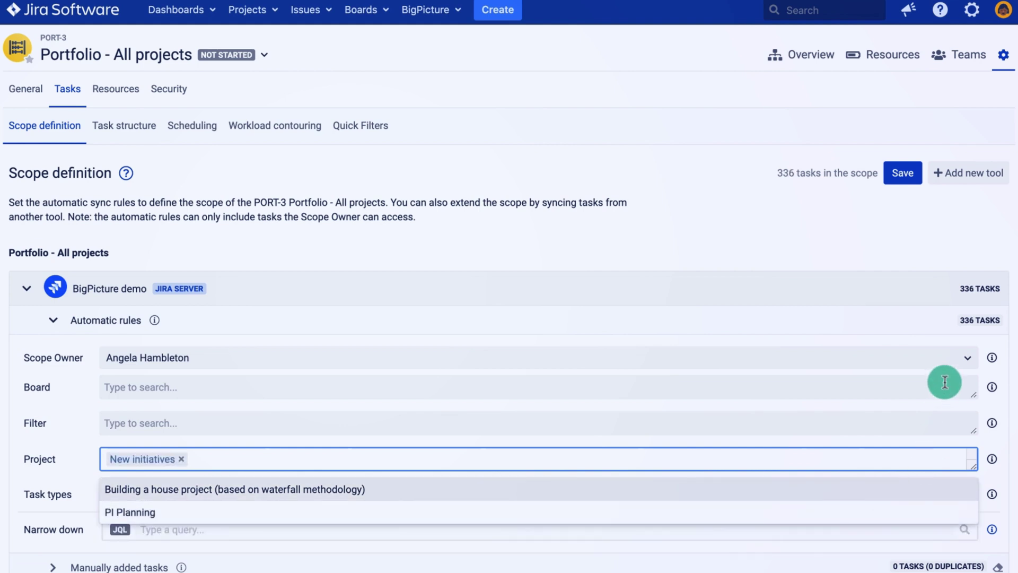
left_click(902, 173)
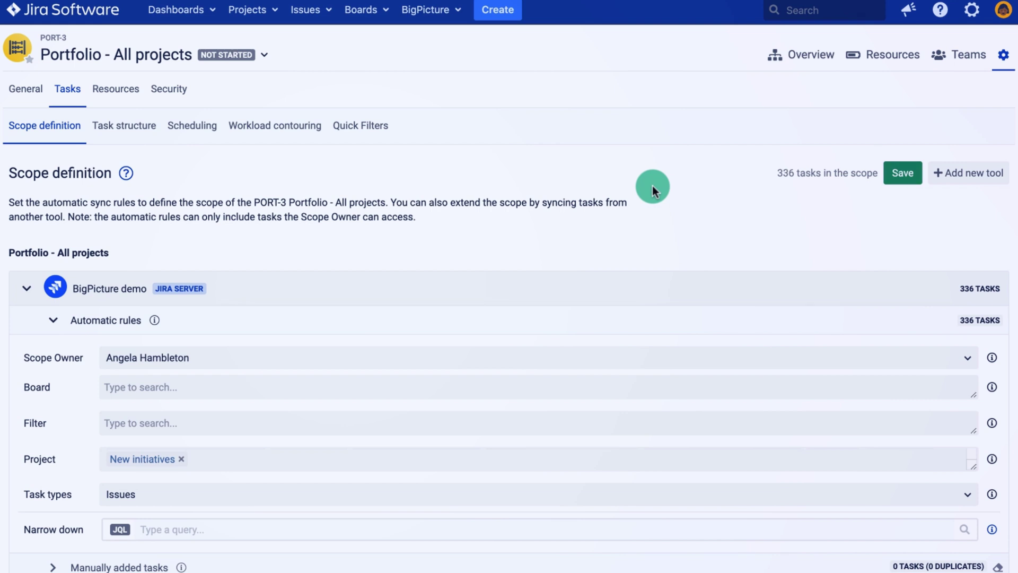
Go to the New initiatives issues and set NI-4's Required Skills to Tester
left_click(263, 15)
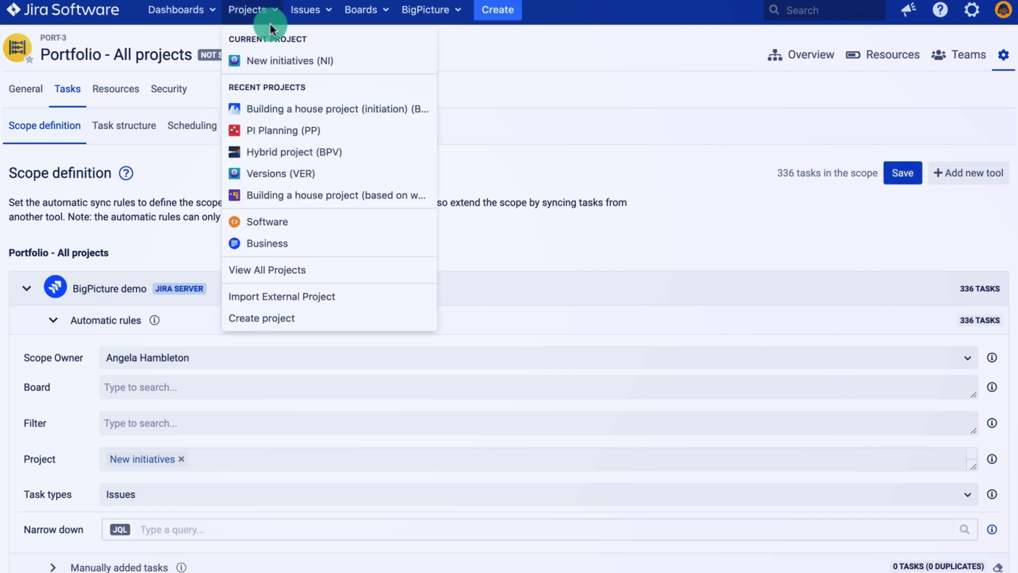
left_click(264, 60)
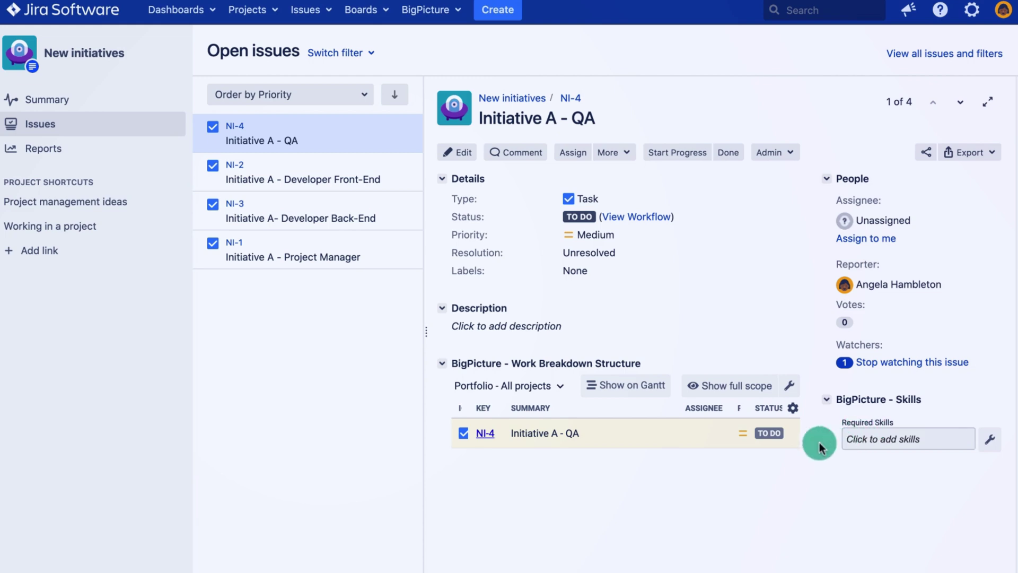
left_click(865, 440)
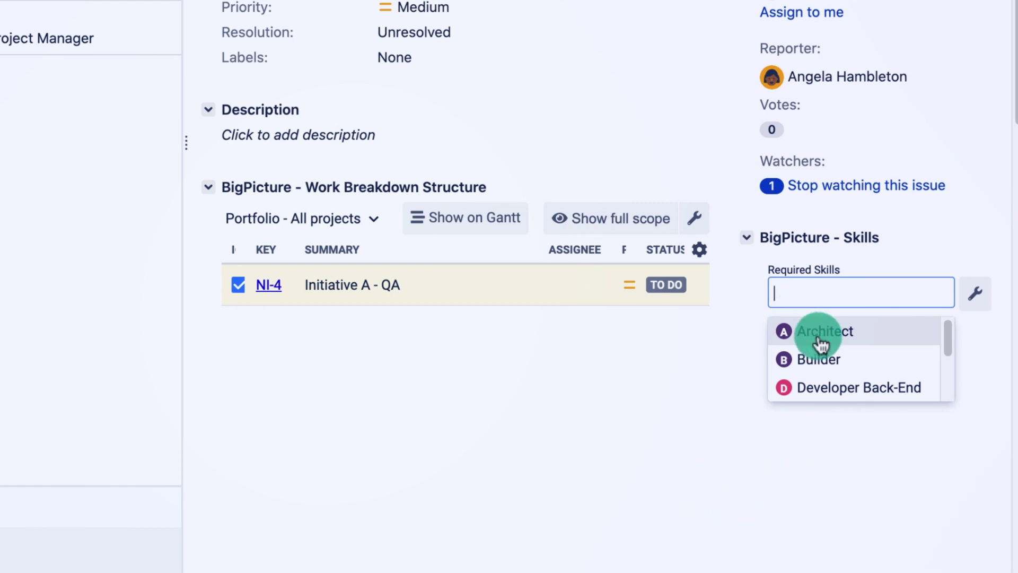
scroll(824, 345, "down", 3)
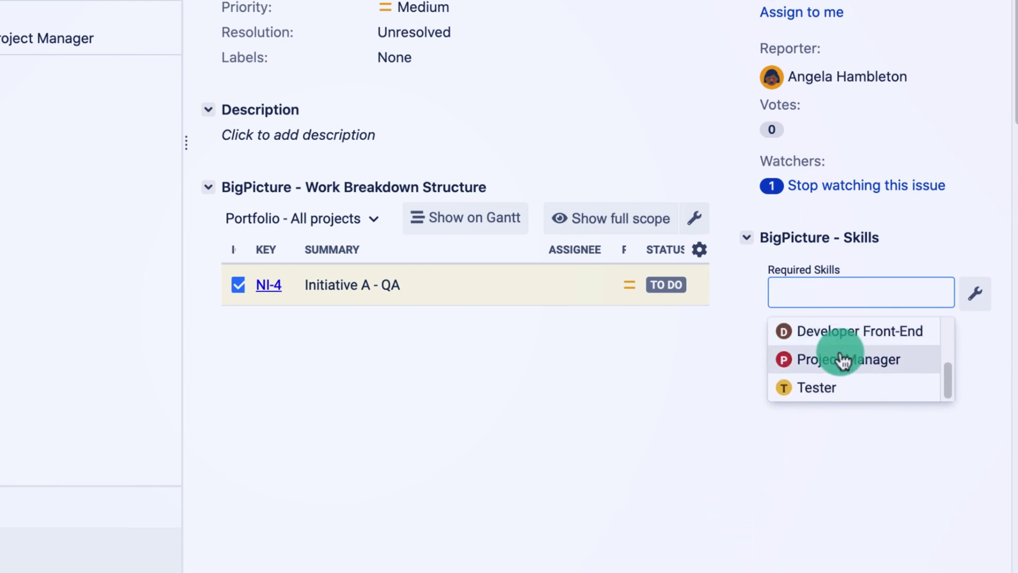
left_click(825, 387)
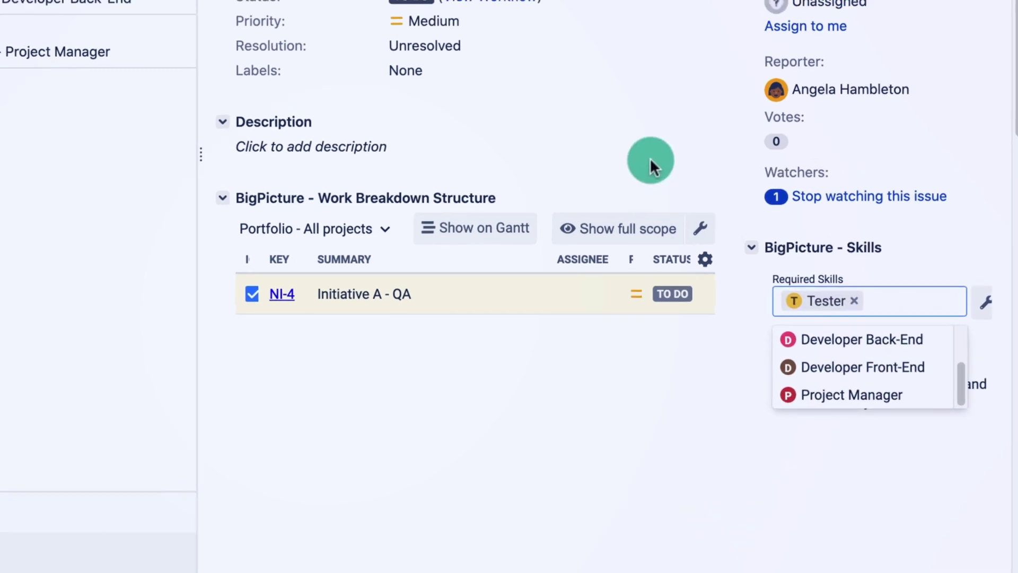
left_click(650, 157)
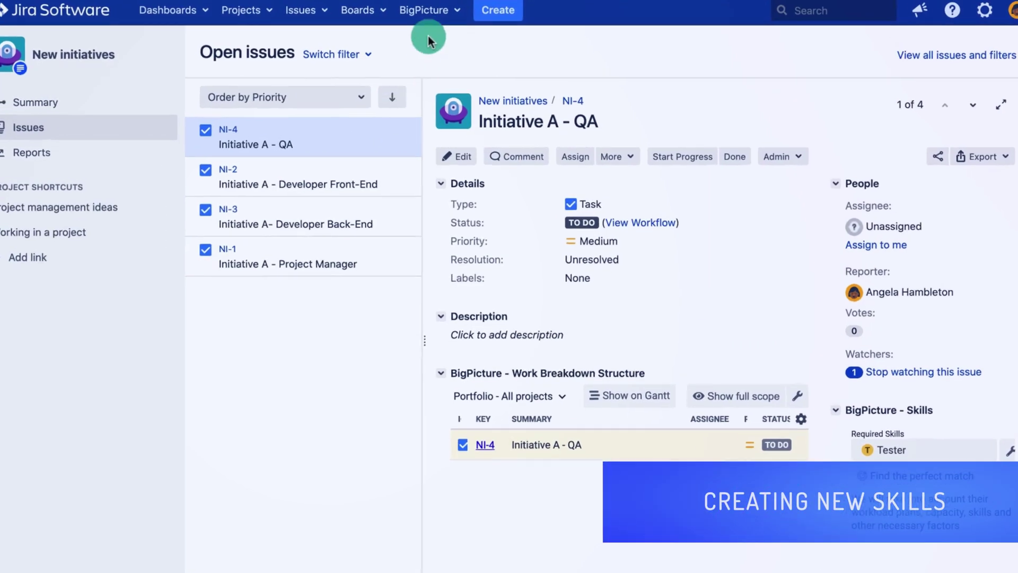
left_click(426, 10)
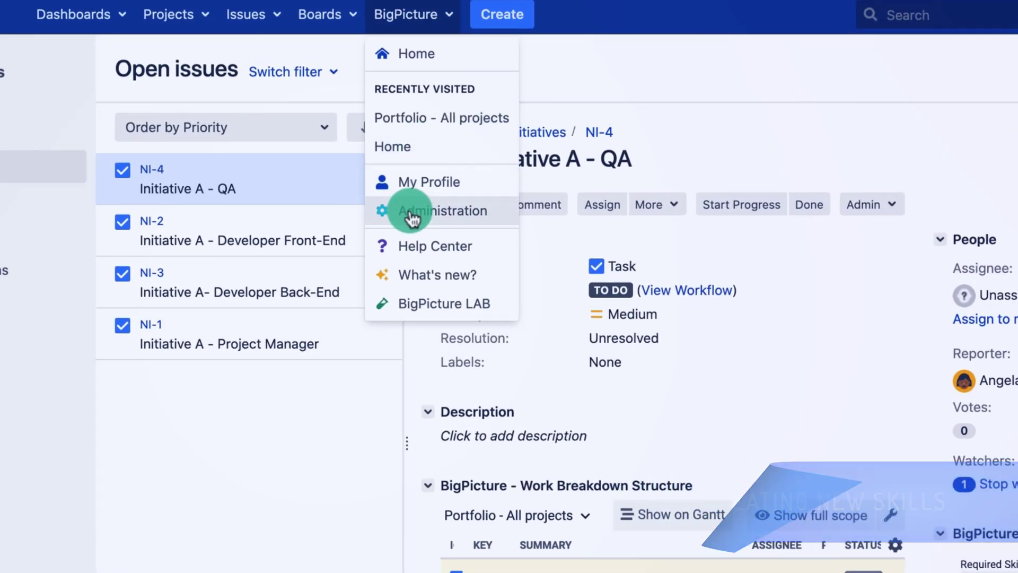
left_click(411, 212)
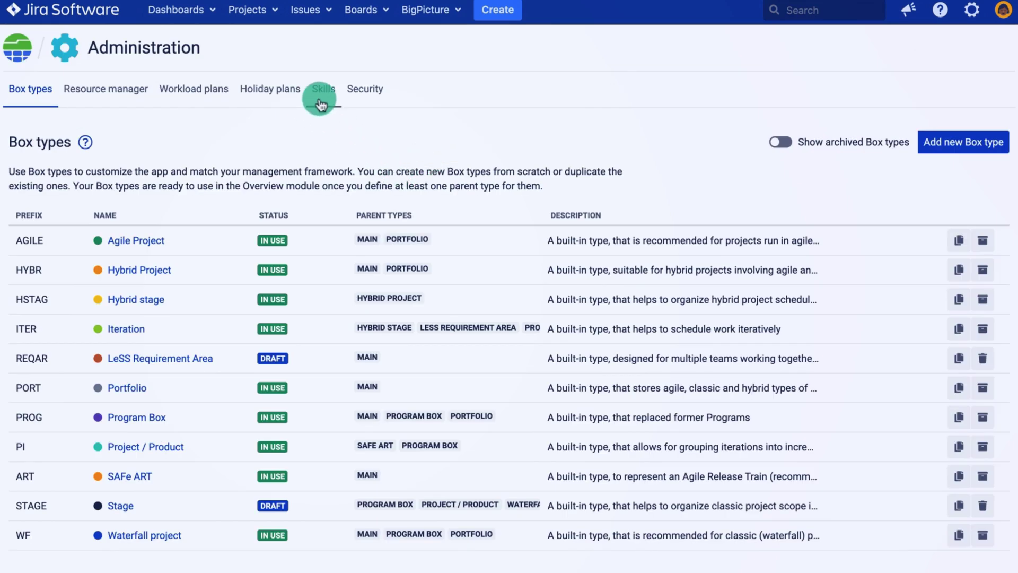
left_click(321, 101)
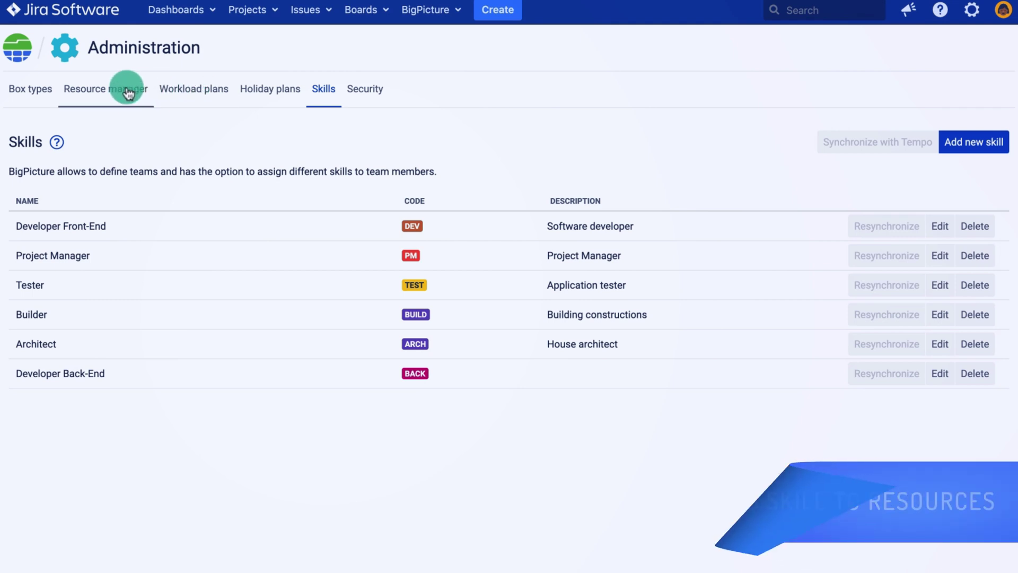
left_click(85, 94)
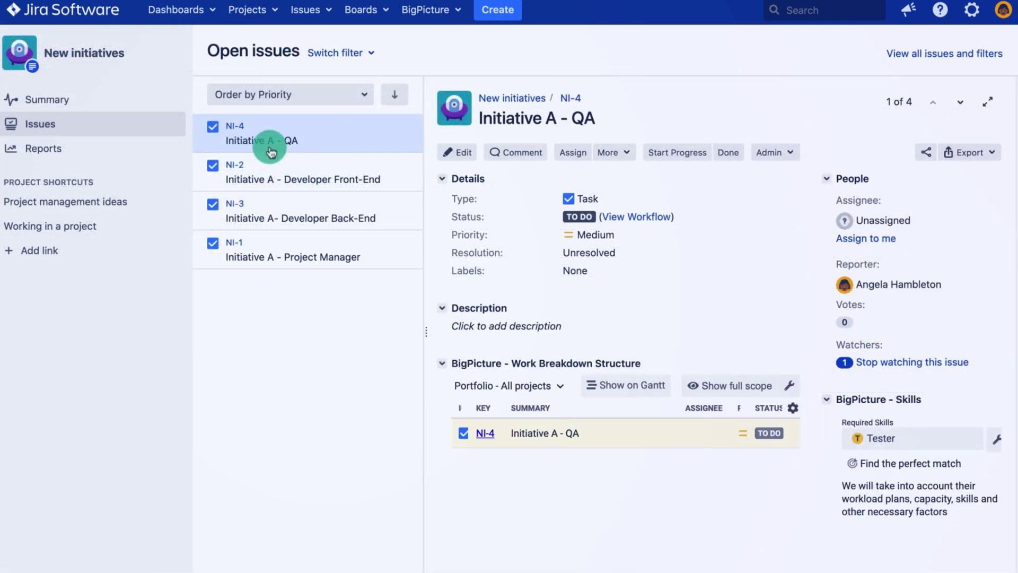
Set NI-2's required skill to Developer Front-End
left_click(310, 165)
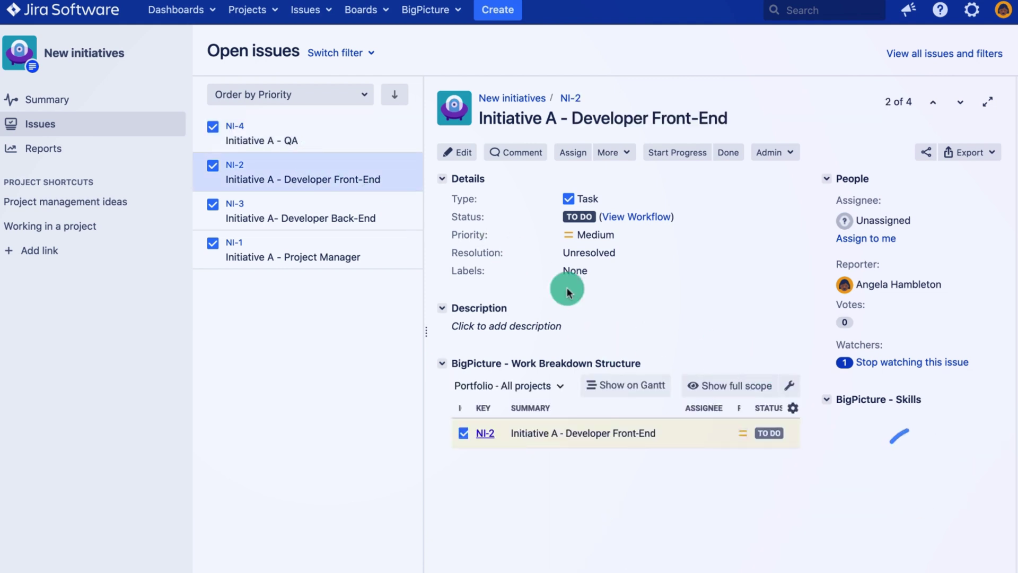
left_click(460, 152)
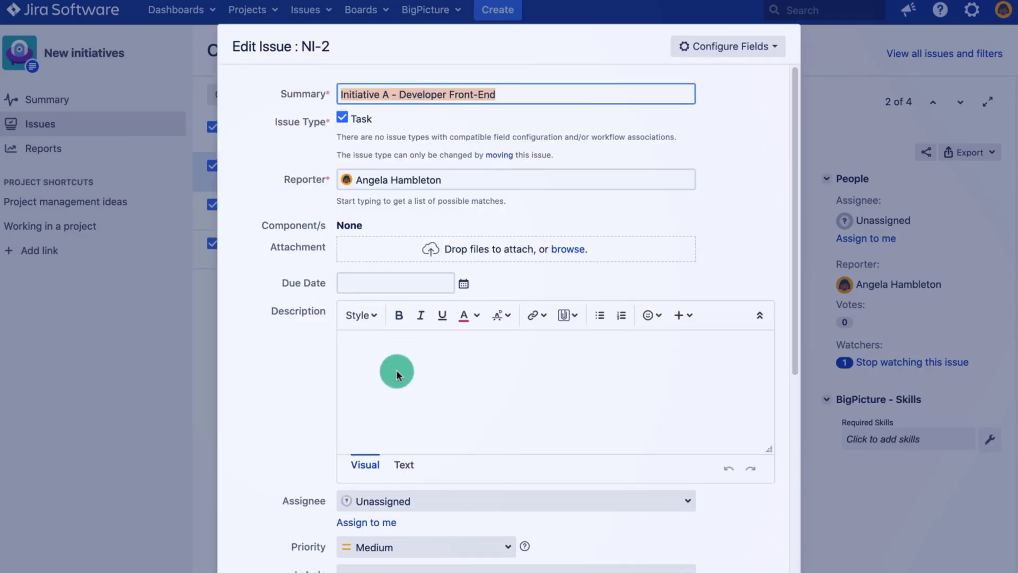
scroll(396, 370, "down", 4)
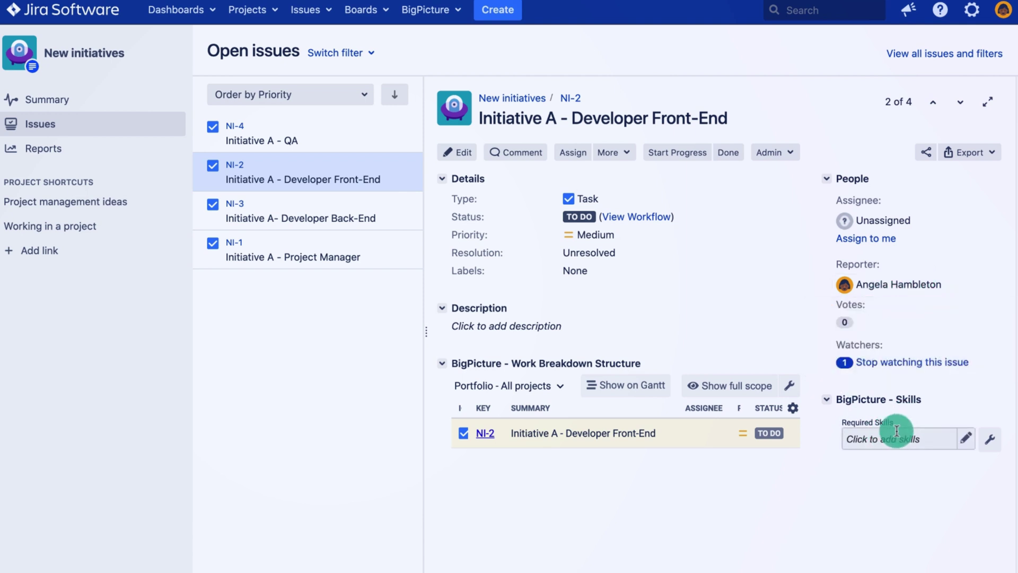
left_click(883, 441)
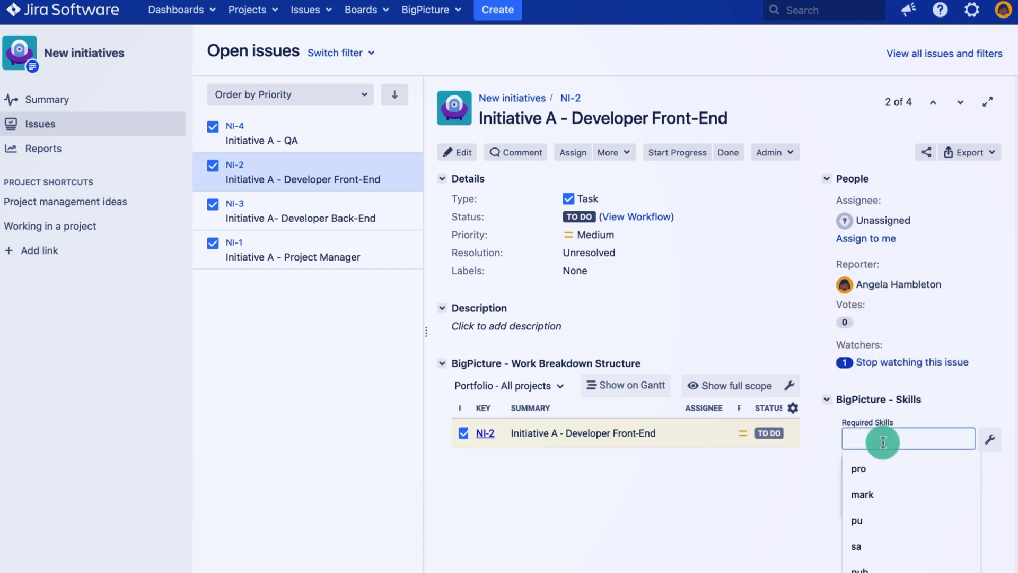
scroll(875, 501, "down", 2)
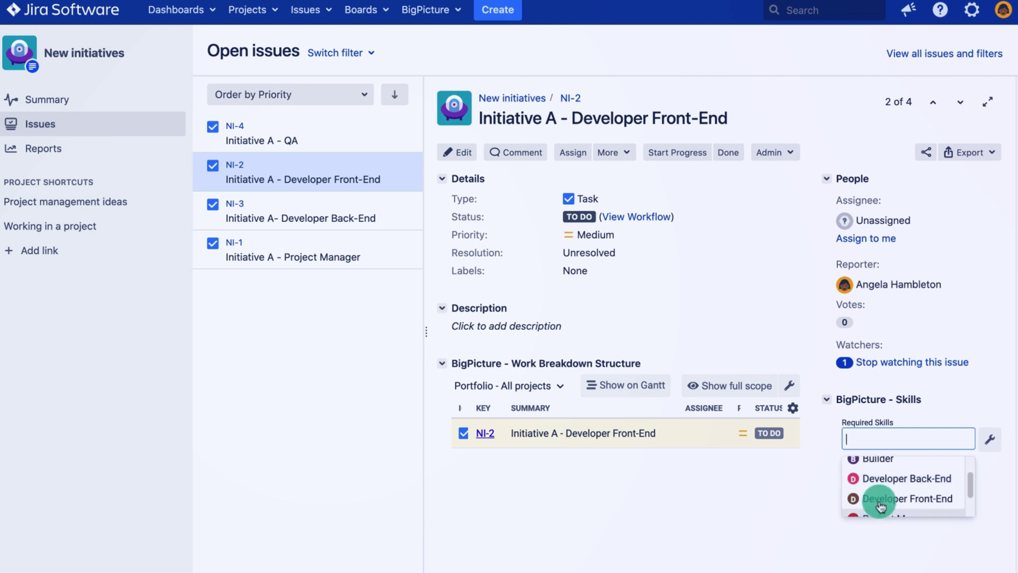
left_click(869, 497)
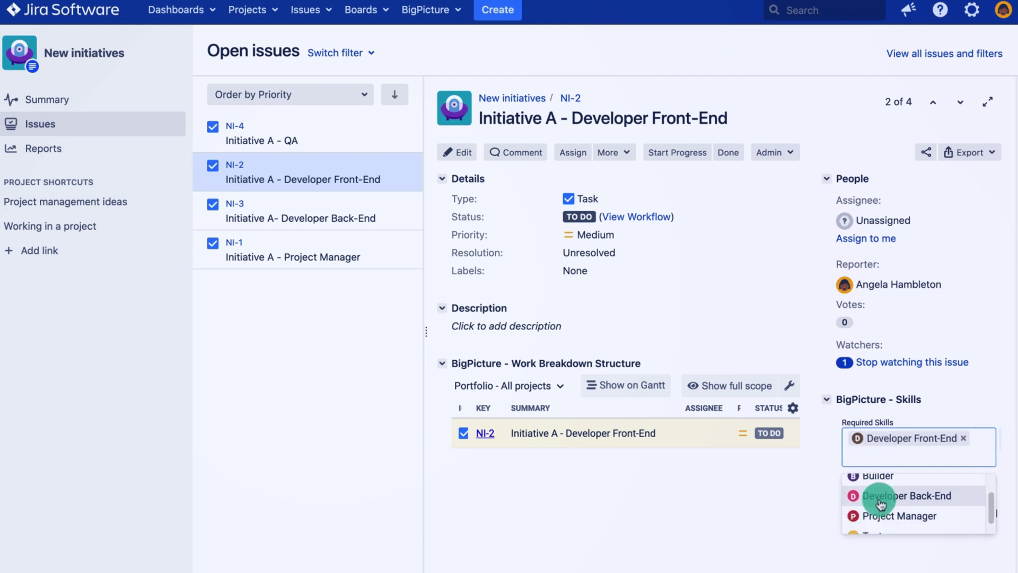
Set required skills Developer Back-End on NI-3 and Project Manager on NI-1
left_click(323, 209)
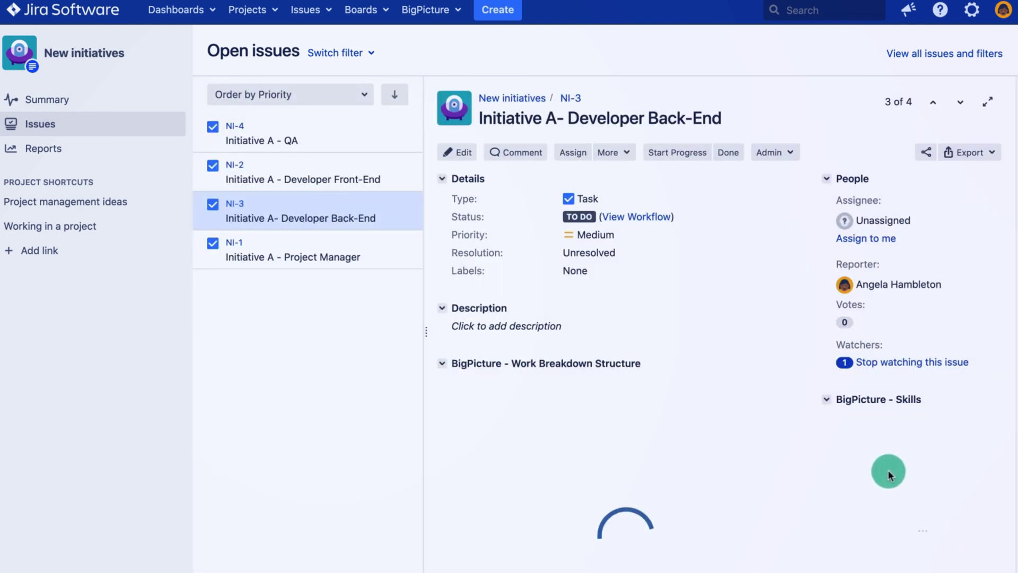
left_click(873, 434)
left_click(882, 504)
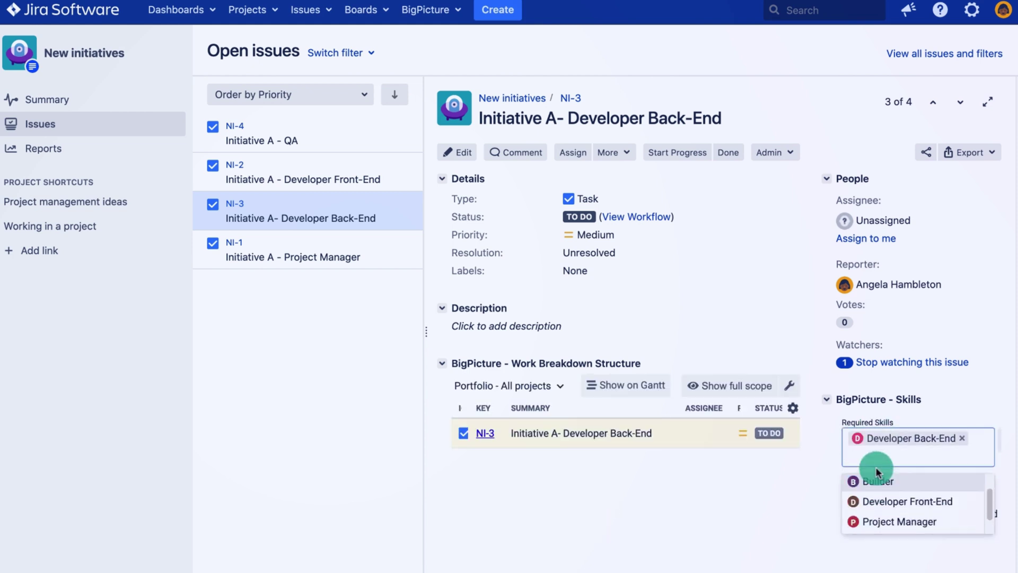
left_click(342, 249)
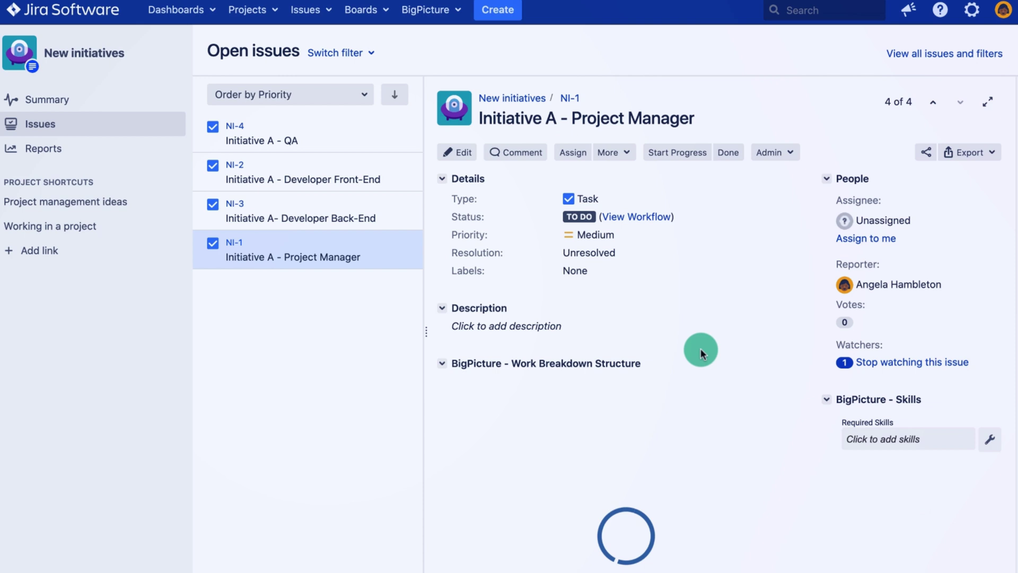
left_click(886, 439)
left_click(869, 469)
left_click(766, 326)
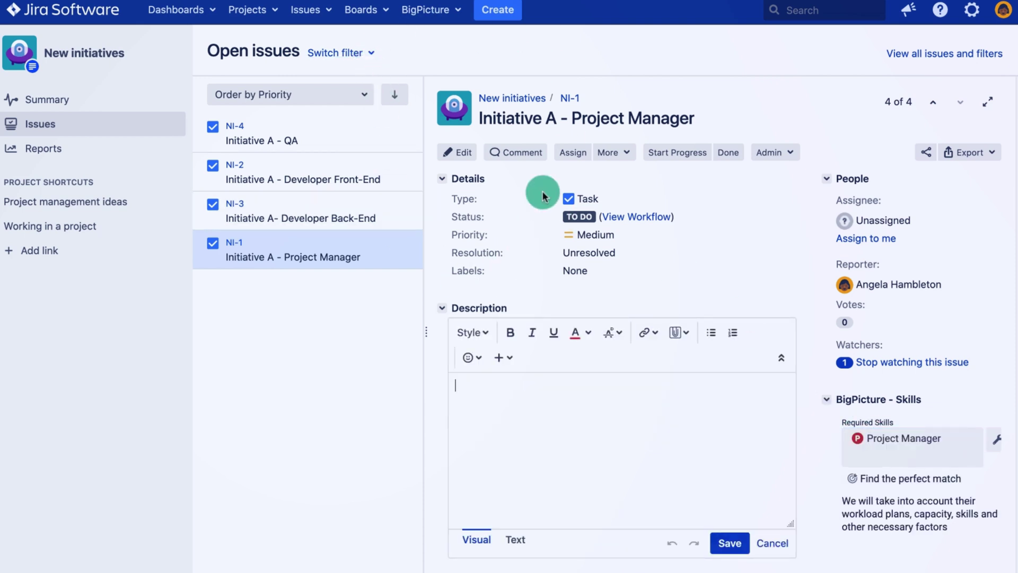
Open the Portfolio - All projects resources view from BigPicture's Recently visited list
left_click(422, 10)
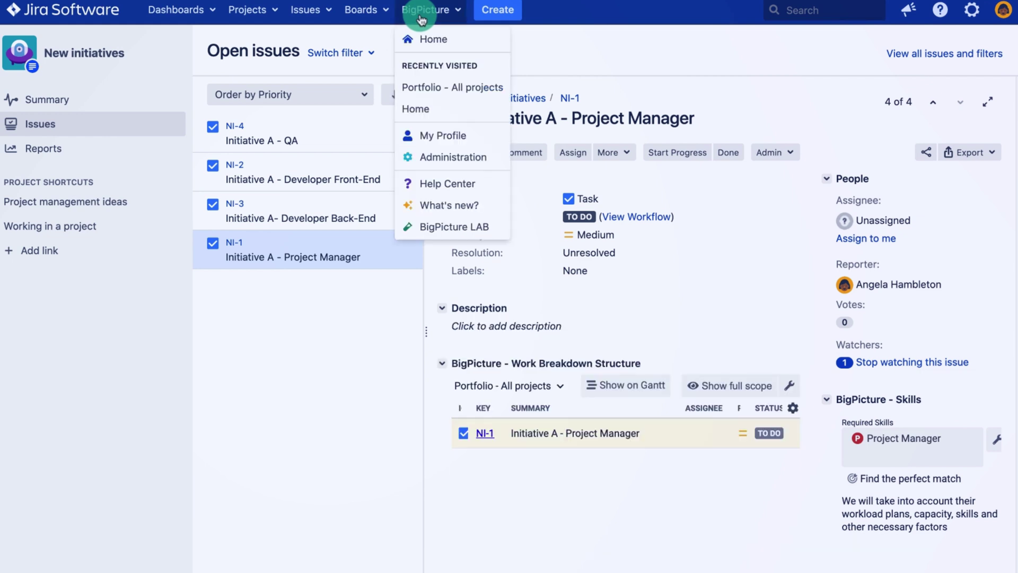
left_click(448, 87)
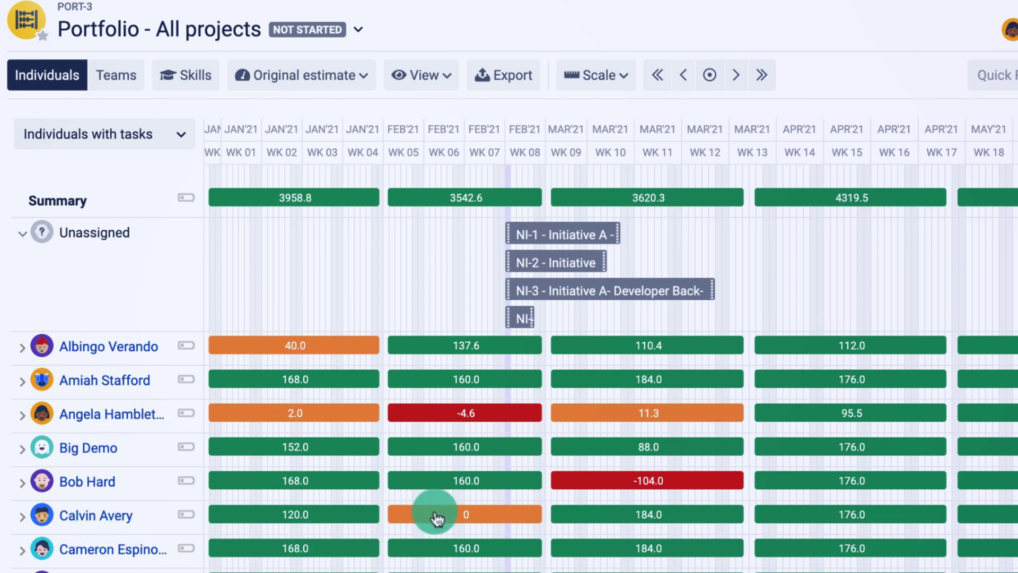
Switch the people filter from Individuals with tasks to All teams' members
left_click(163, 136)
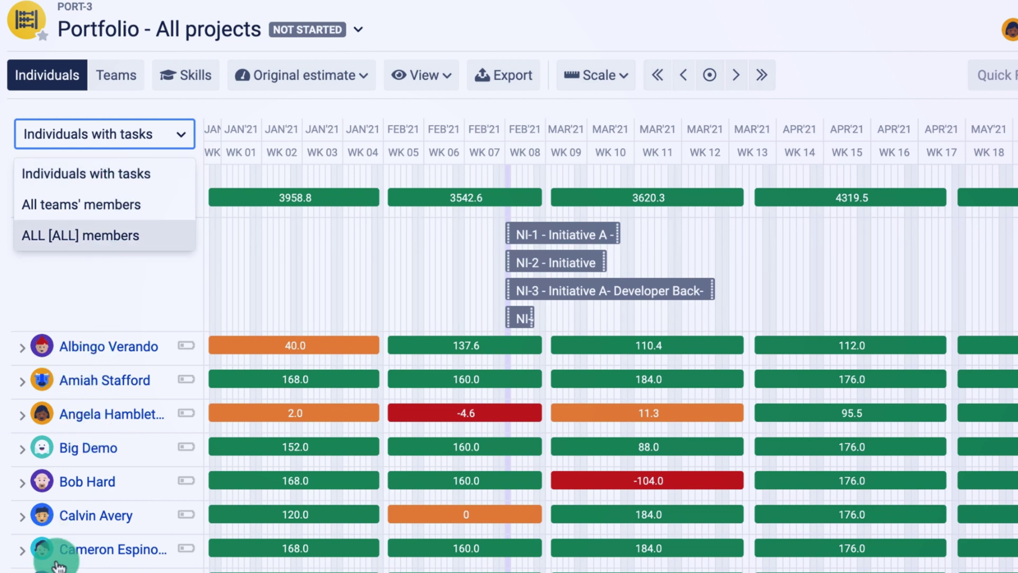
left_click(108, 206)
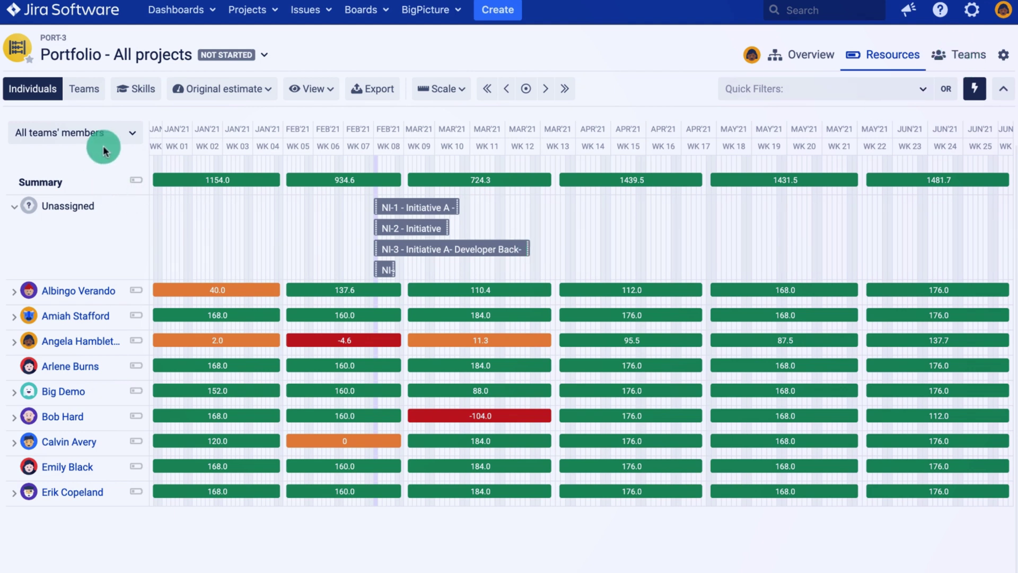
left_click(123, 139)
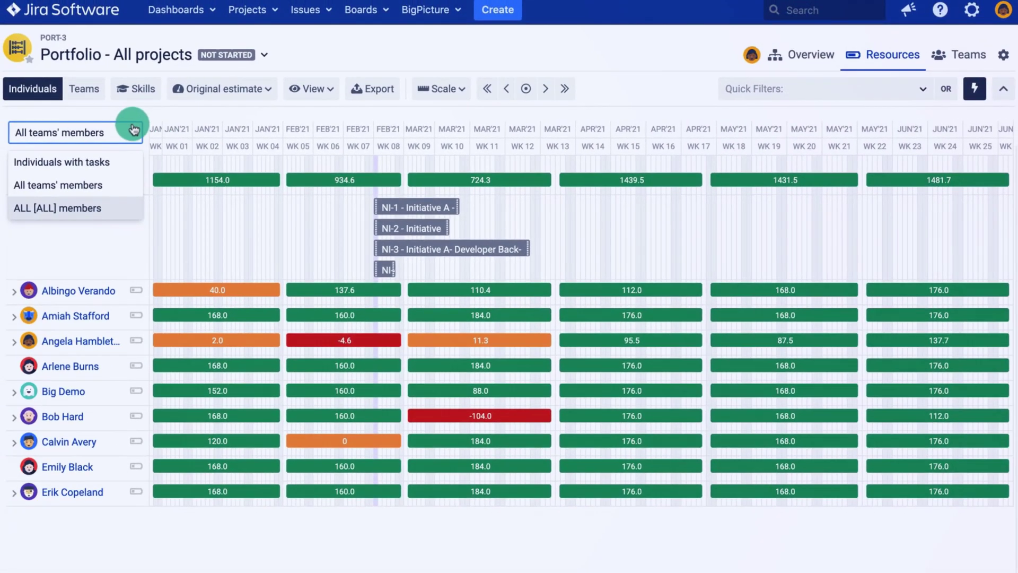
left_click(135, 133)
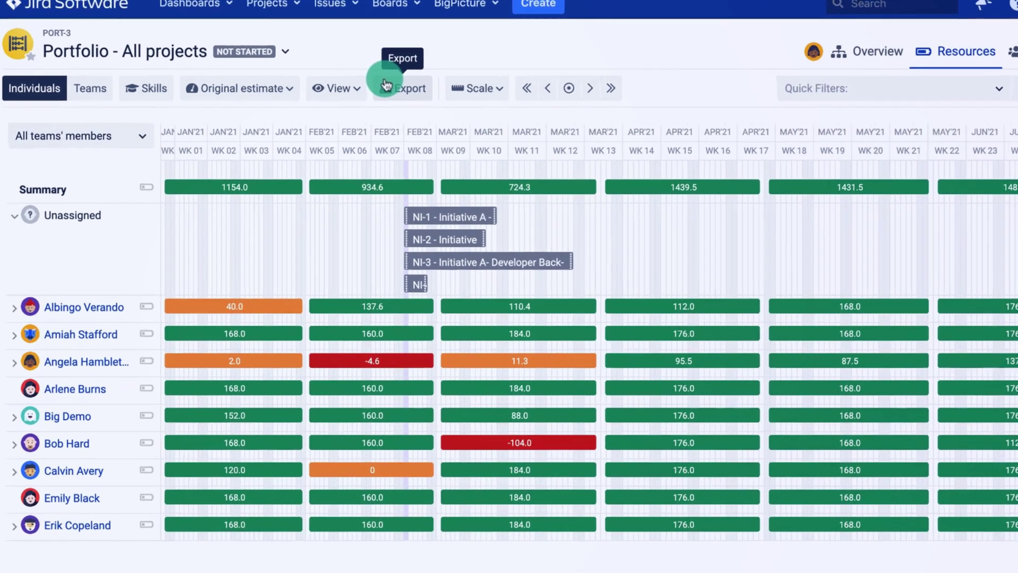
Show Workload and Capacity rows, giving Feb'21 totals of 505.4 assigned and 1440.0 capacity
left_click(330, 90)
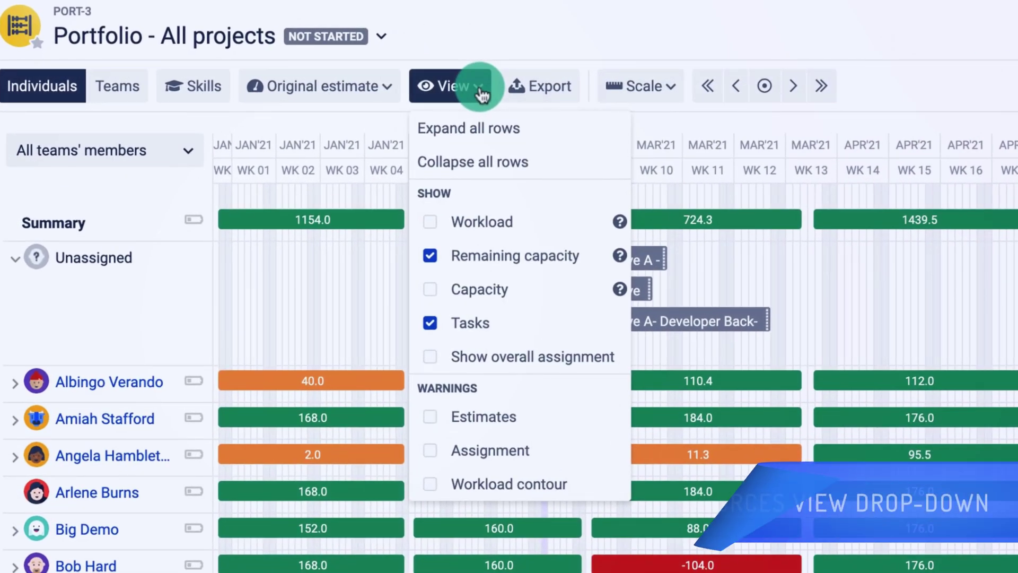
left_click(431, 226)
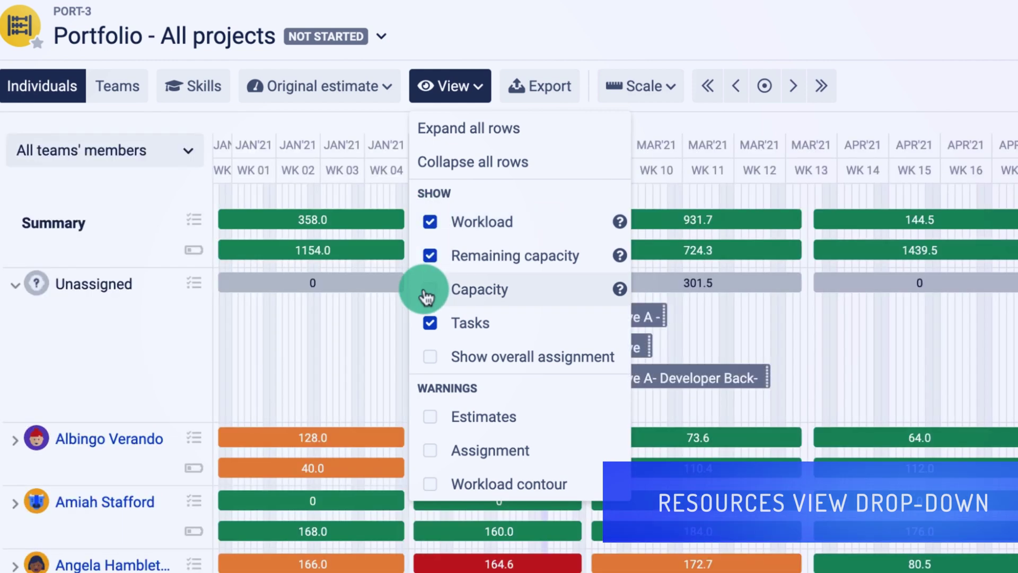
left_click(428, 290)
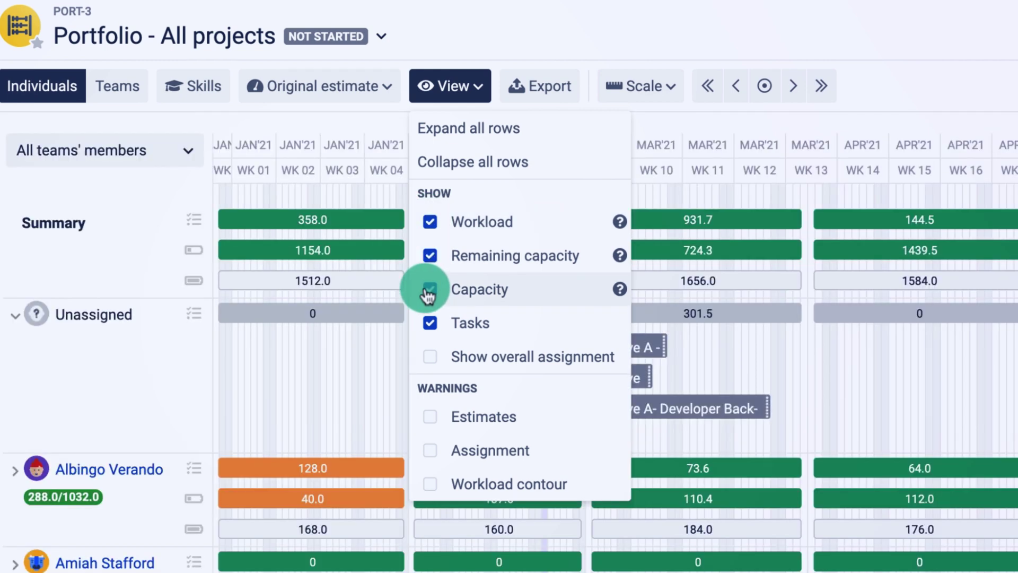
left_click(919, 84)
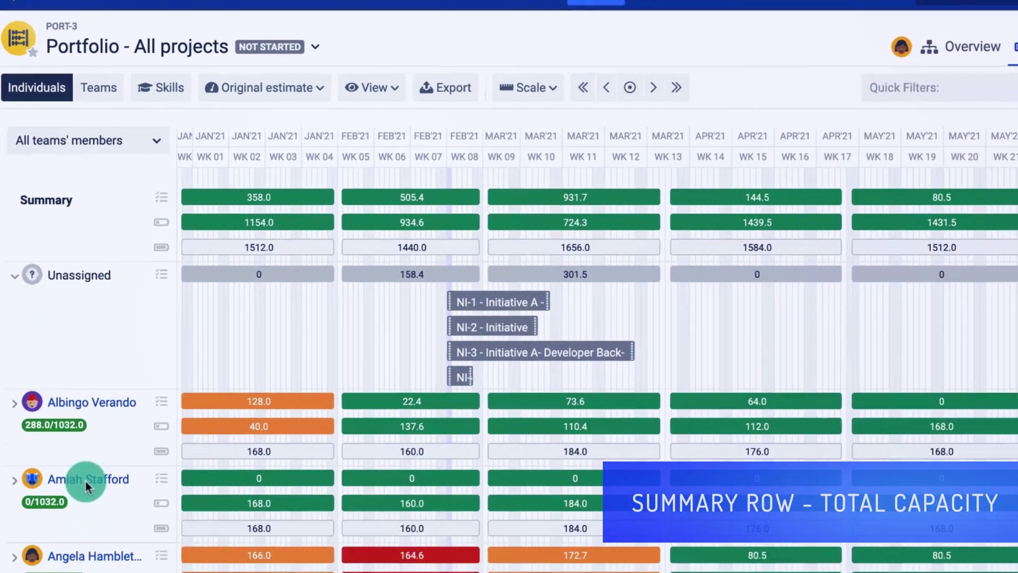
scroll(98, 565, "down", 5)
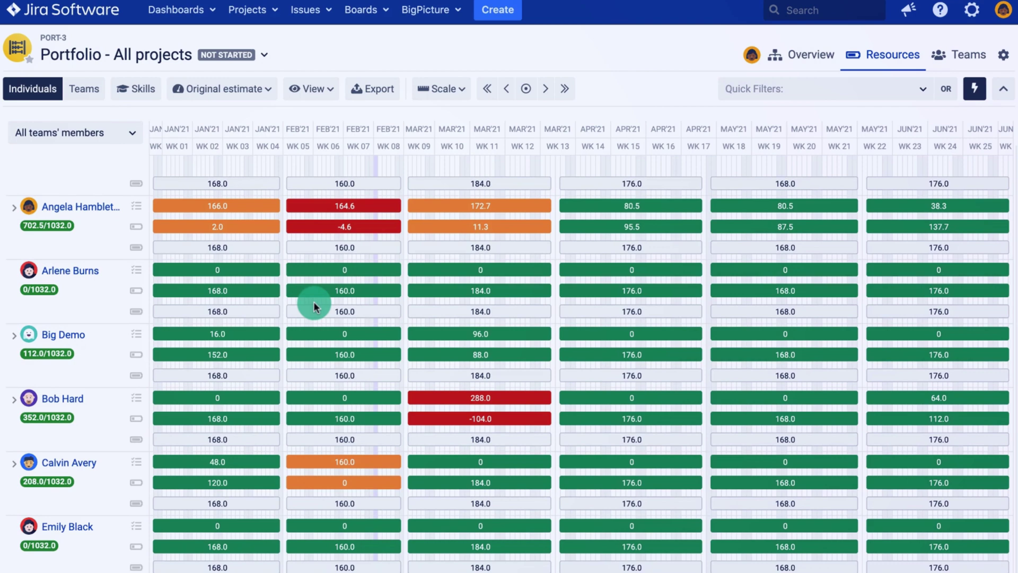
scroll(314, 301, "up", 5)
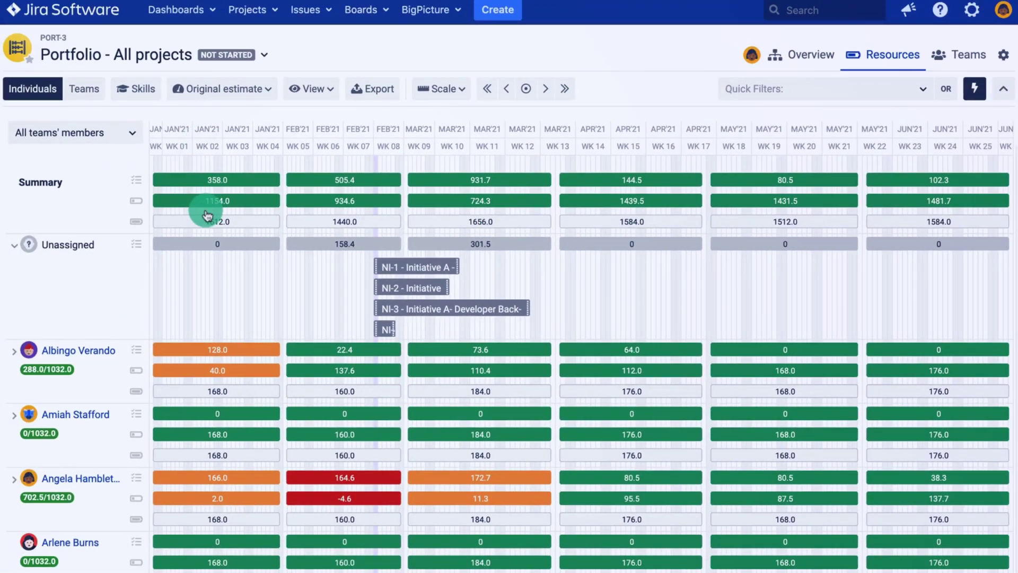
Show each person's skills and open the Skills panel below the resource grid
left_click(145, 90)
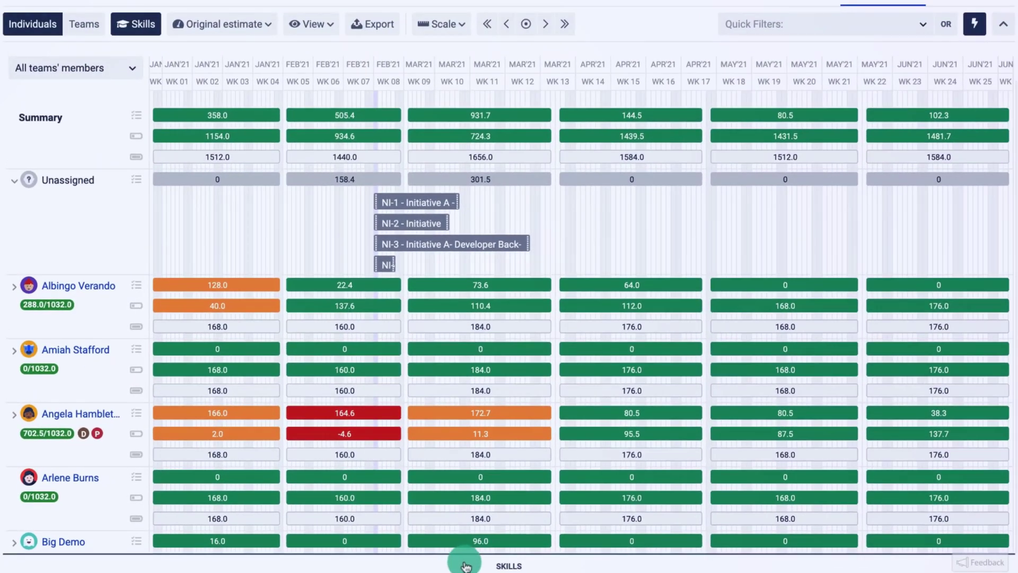
left_click(464, 560)
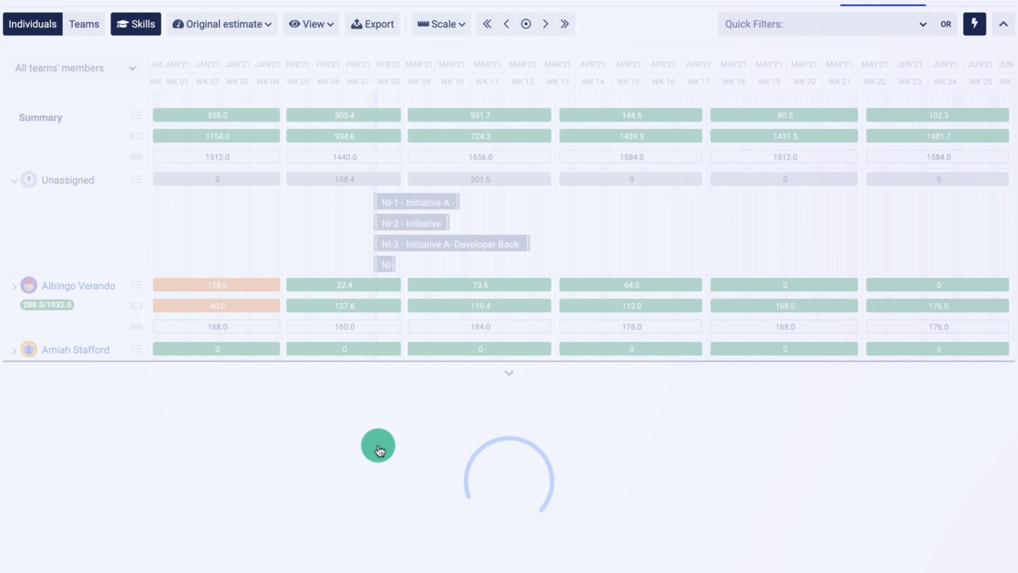
Scroll down the Resources view to show the Unassigned NI-1, NI-2 and NI-3 bars above the skills panel
scroll(380, 449, "down", 3)
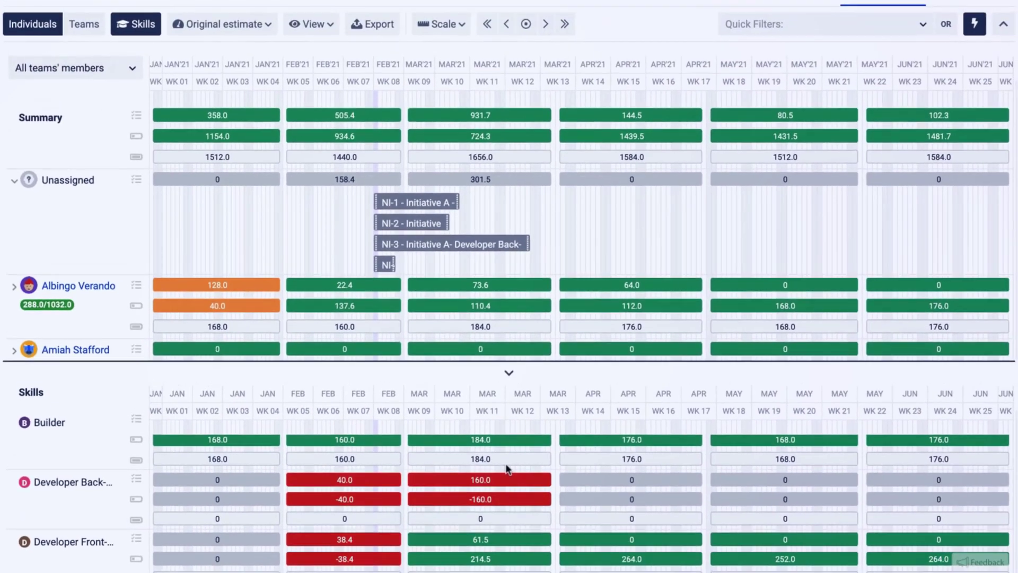
scroll(683, 431, "down", 2)
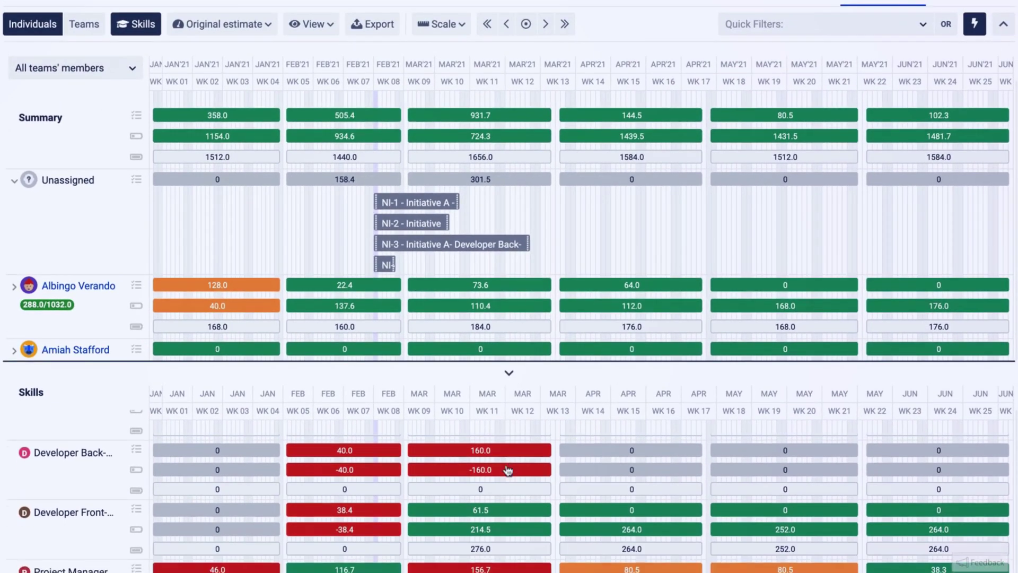
scroll(506, 467, "down", 1)
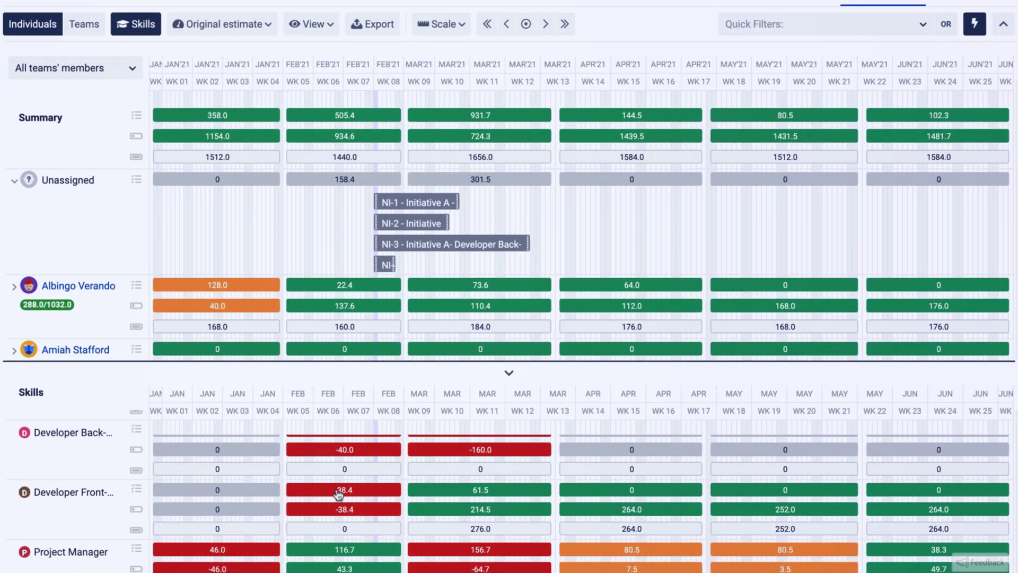
scroll(404, 494, "down", 2)
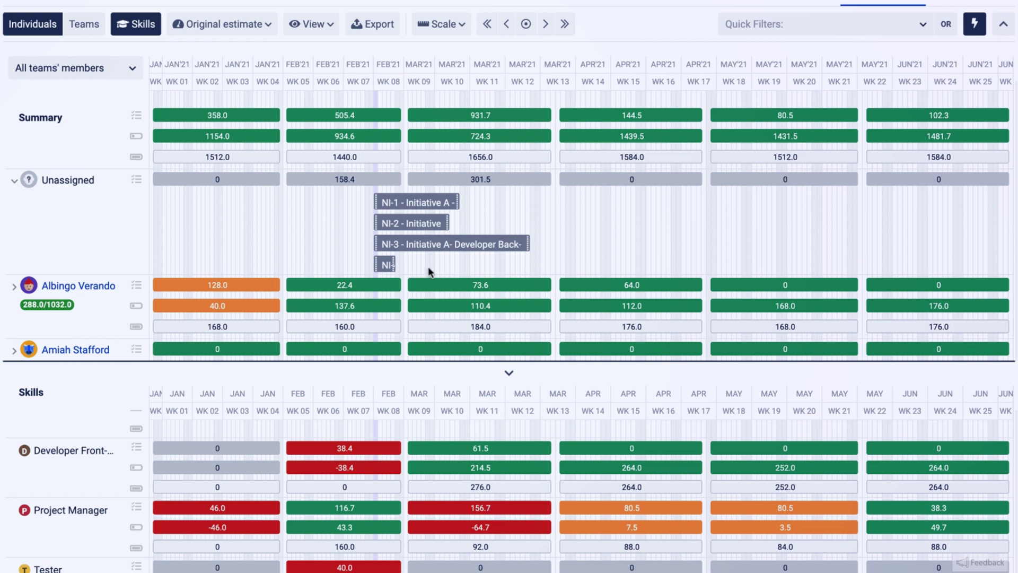
Move NI-1 to start at the end of May (WK22) and make the skills panel taller
left_click(442, 208)
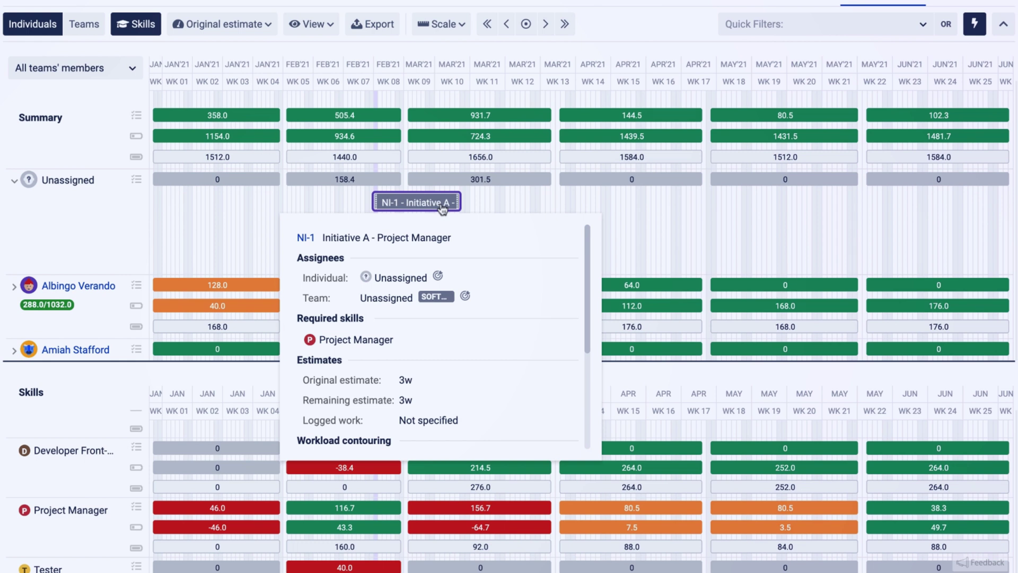
left_click_drag(423, 205, 913, 199)
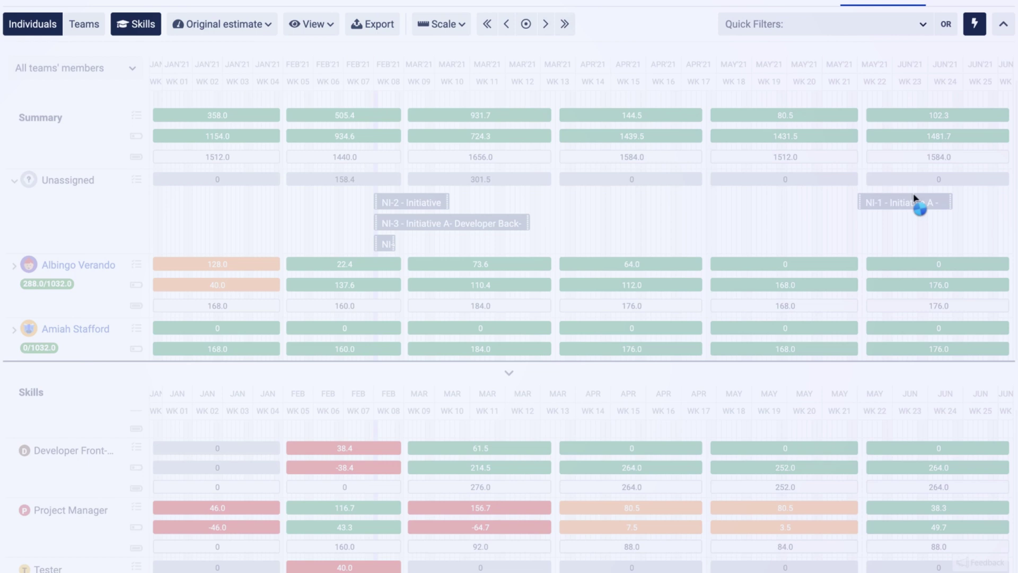
scroll(509, 464, "down", 1)
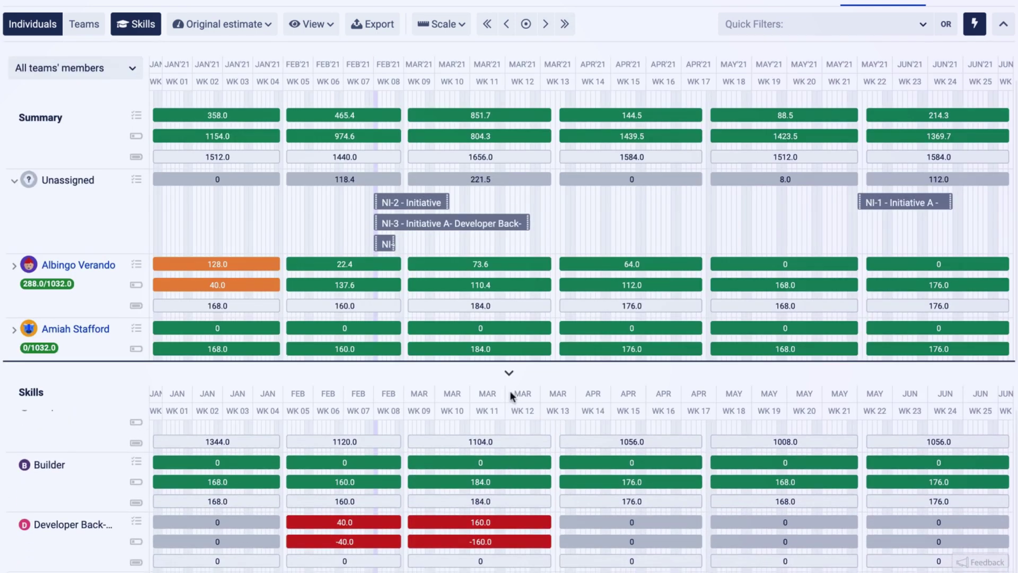
left_click_drag(503, 365, 504, 294)
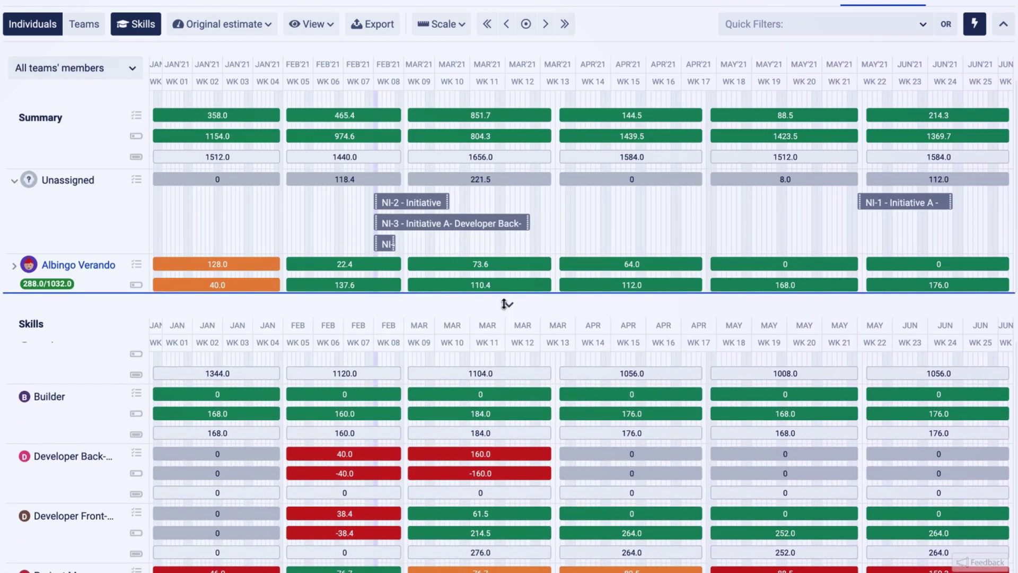
scroll(502, 427, "down", 1)
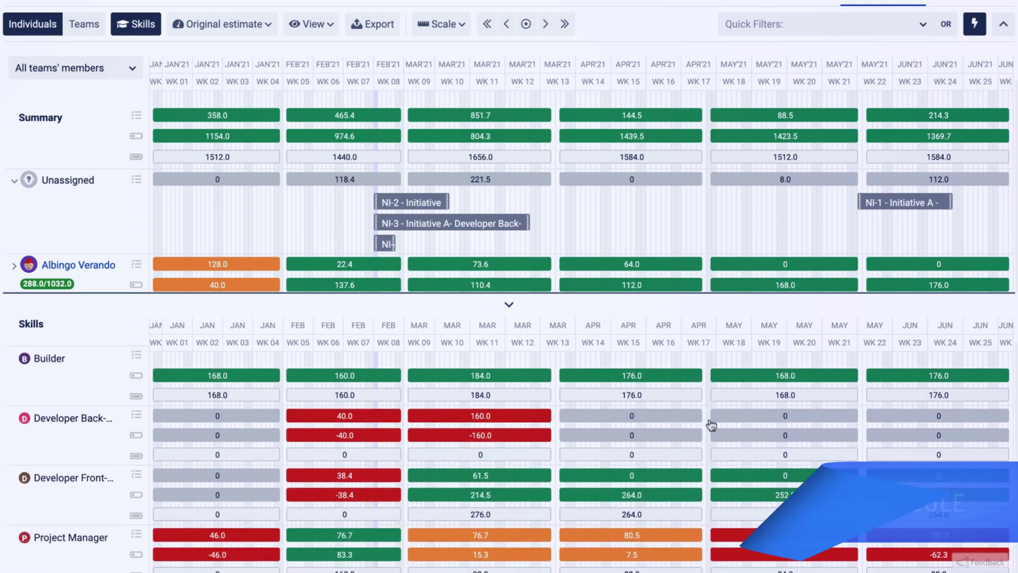
Advance the timeline one period and stretch NI-1's end into late June
left_click(542, 25)
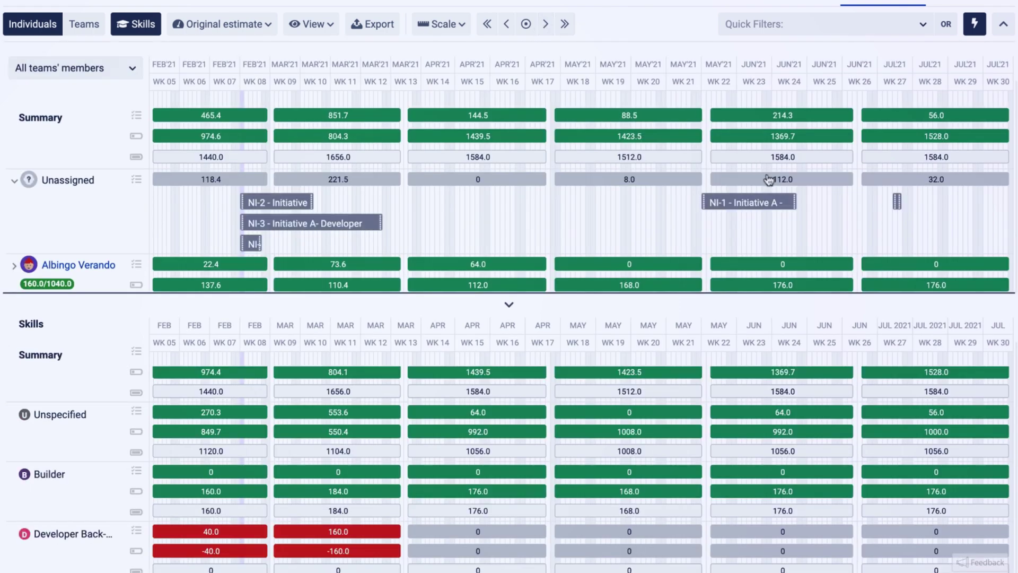
mouse_move(770, 201)
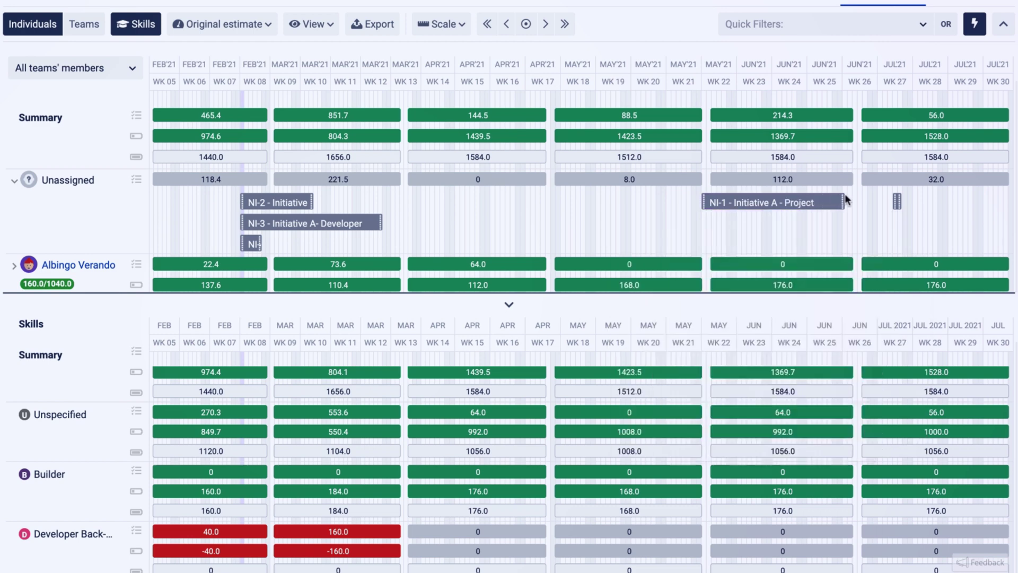
left_click(846, 197)
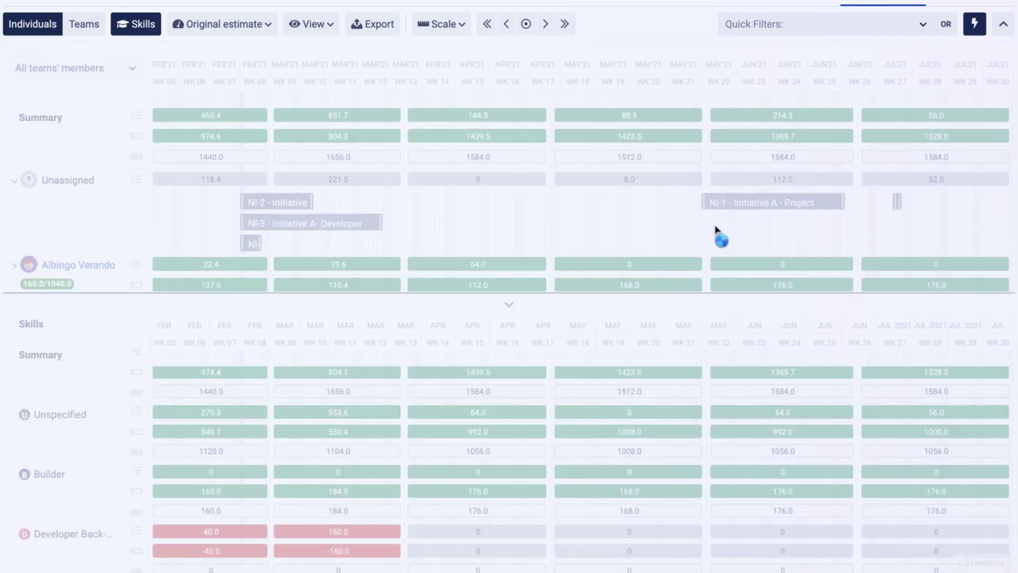
scroll(481, 415, "down", 2)
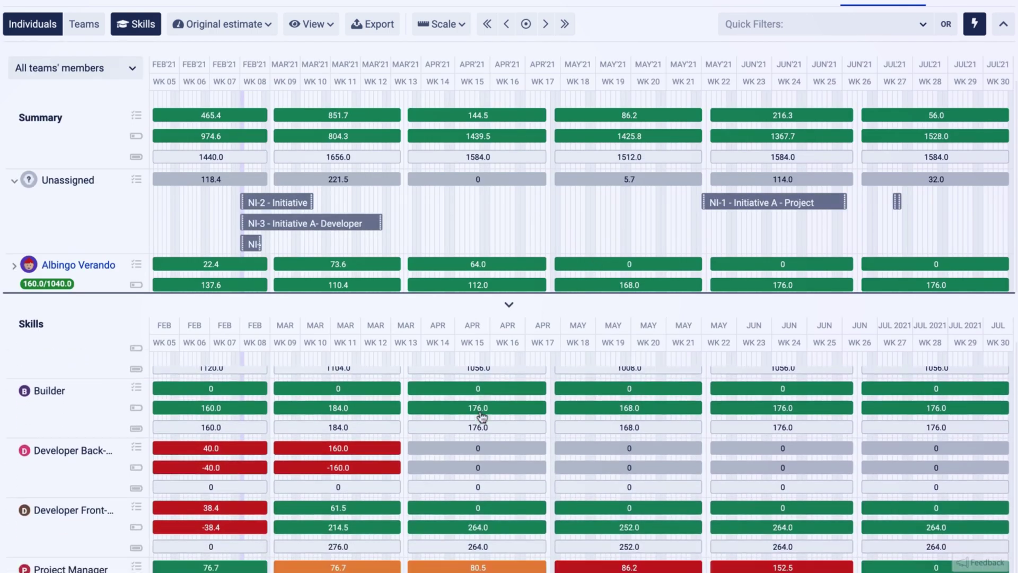
scroll(481, 414, "down", 2)
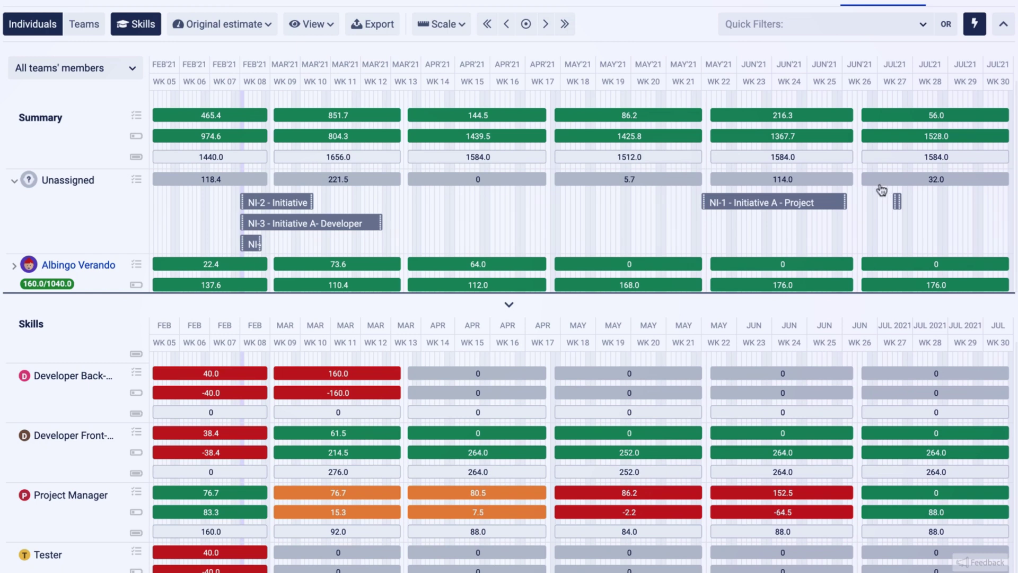
left_click_drag(844, 197, 906, 199)
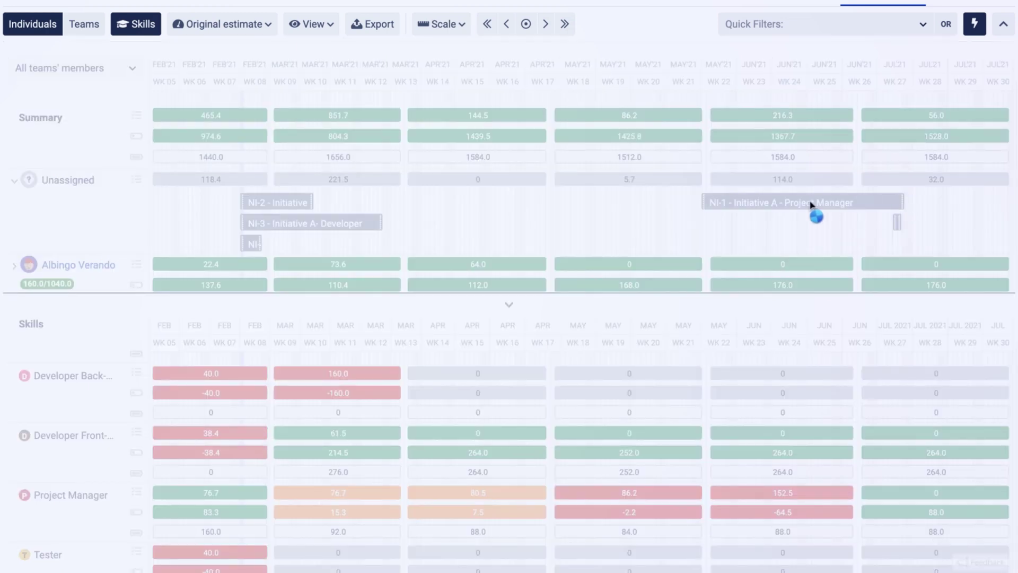
scroll(700, 420, "down", 3)
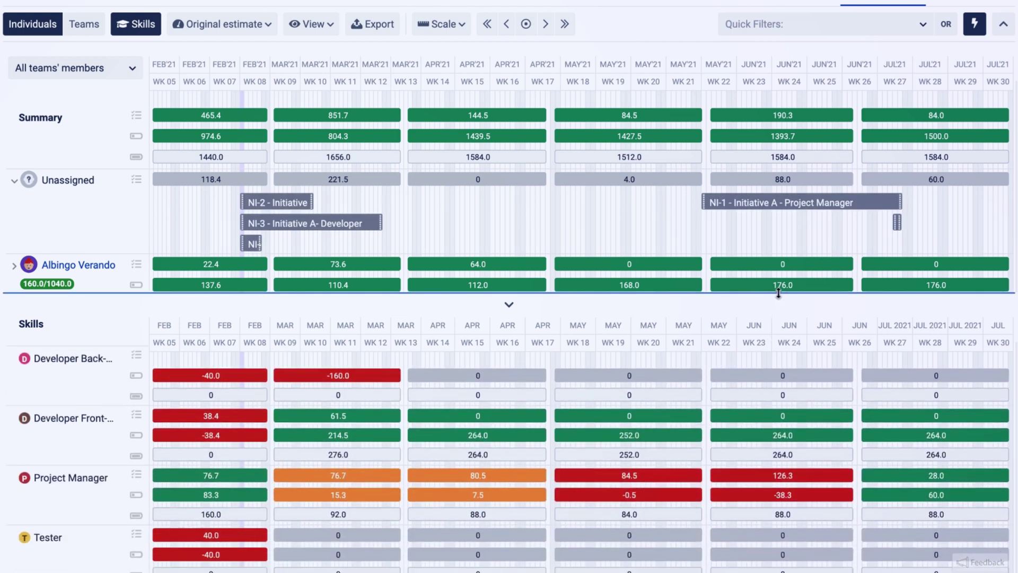
Drag NI-1 into the July weeks, then pull it slightly earlier to start in June
left_click_drag(778, 293, 777, 317)
left_click(859, 209)
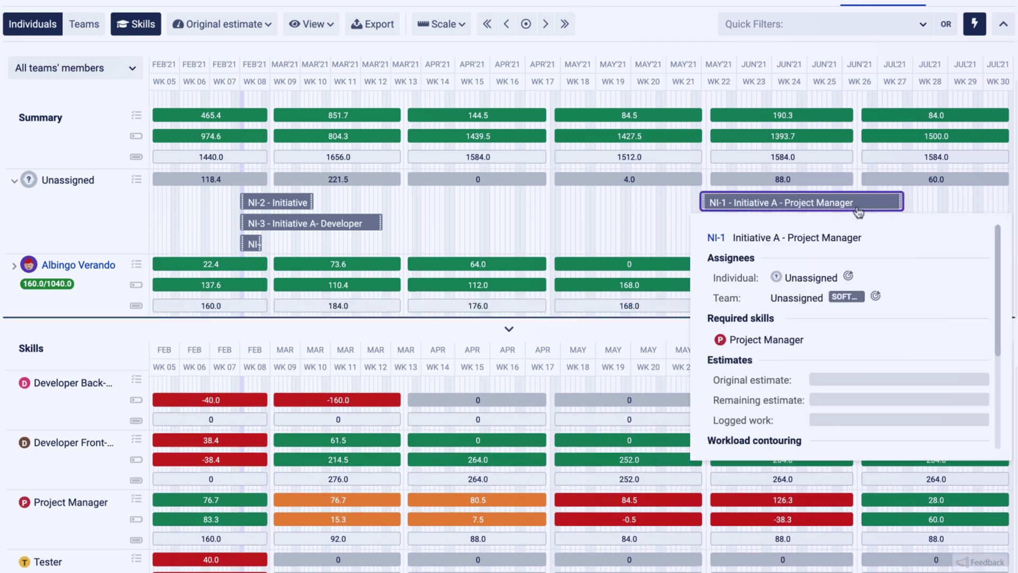
scroll(828, 329, "down", 3)
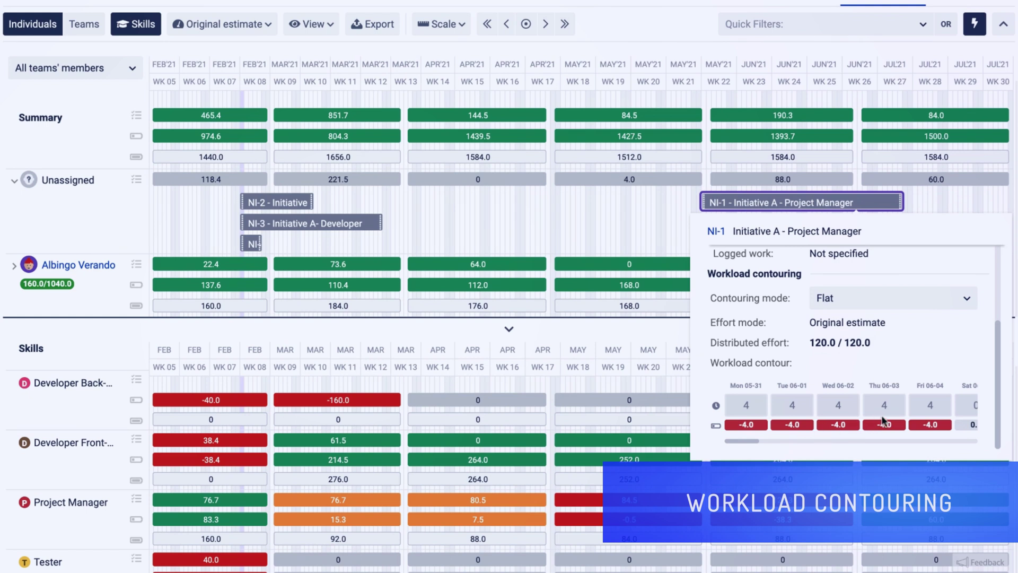
mouse_move(761, 417)
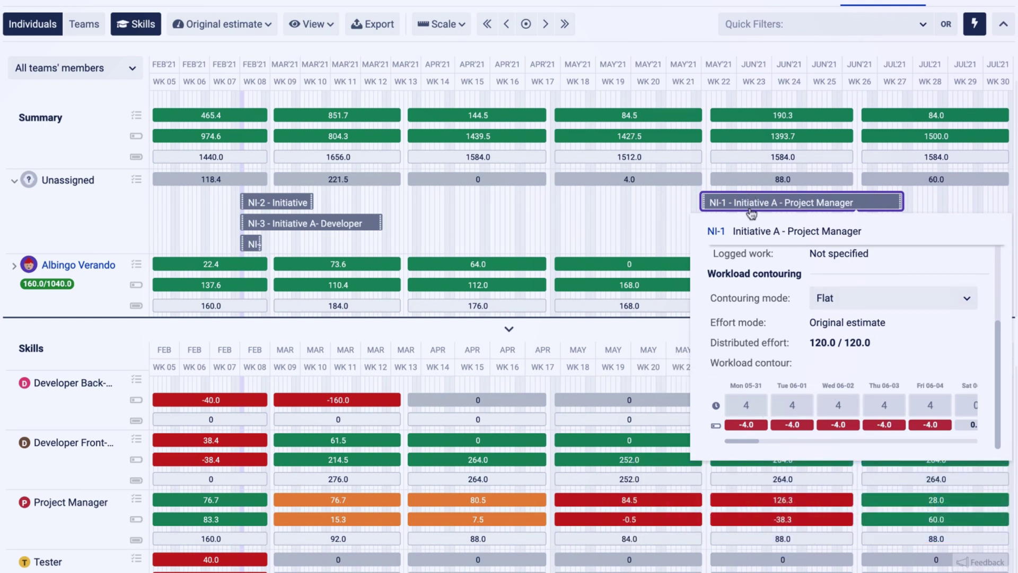
left_click_drag(741, 206, 896, 190)
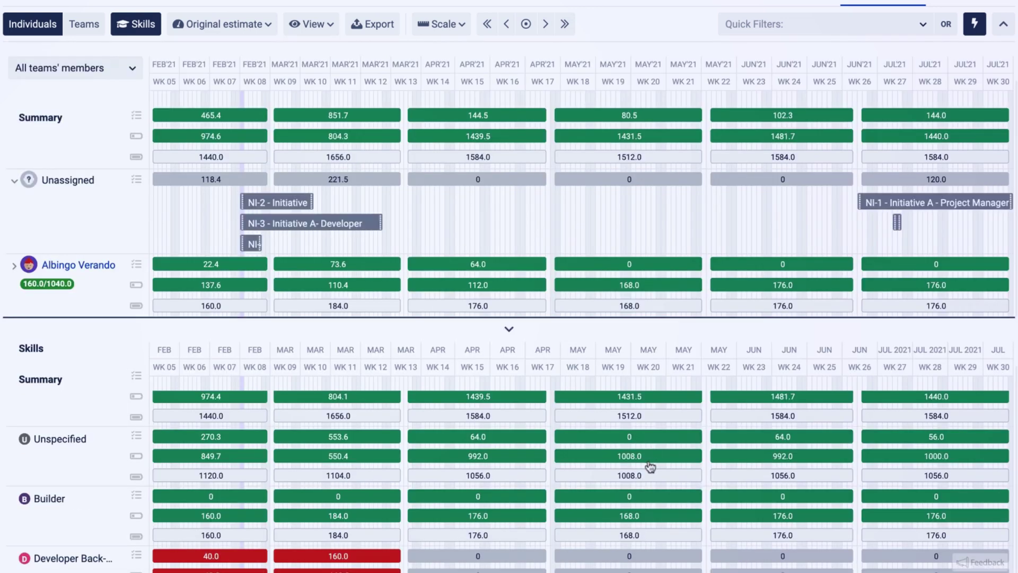
scroll(648, 466, "down", 3)
scroll(649, 466, "down", 1)
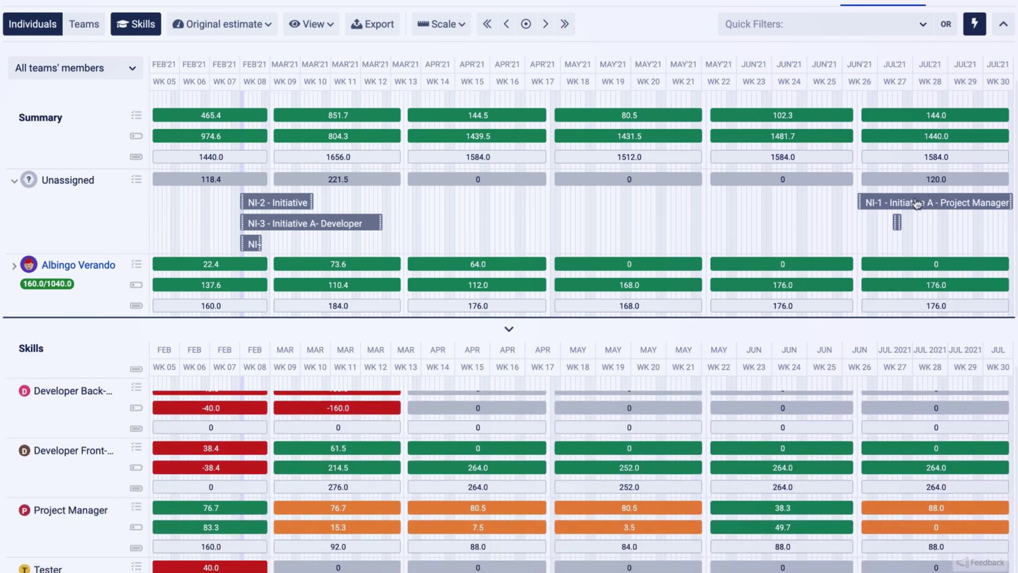
left_click_drag(914, 203, 862, 202)
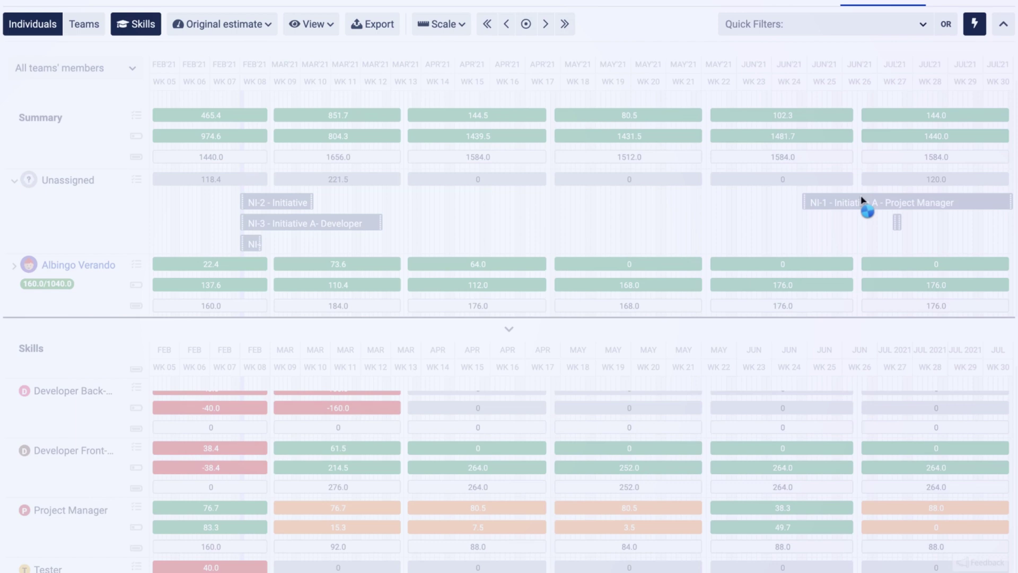
scroll(829, 412, "down", 5)
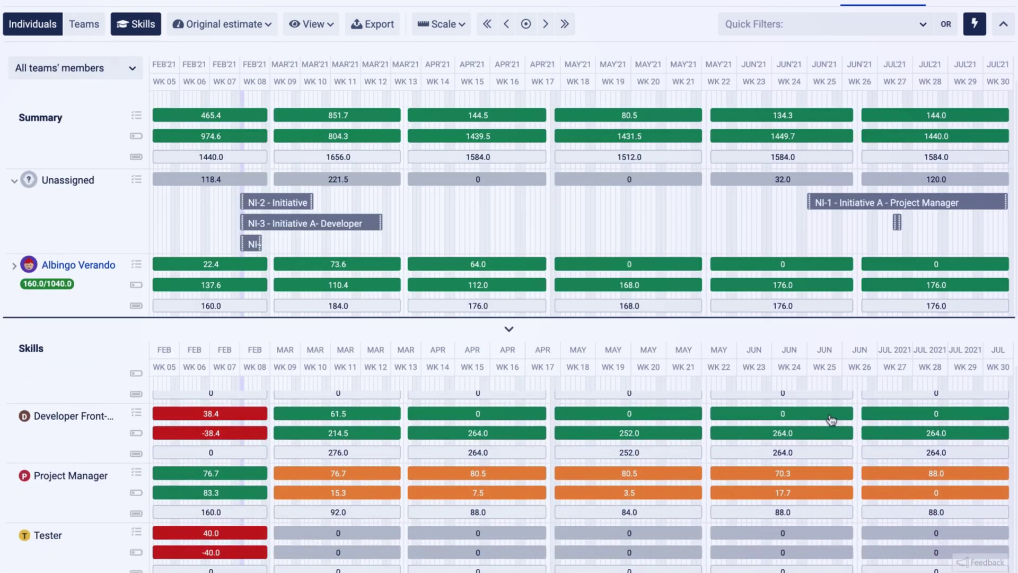
Open NI-1's details and show suggested people for its Individual assignment
left_click(977, 202)
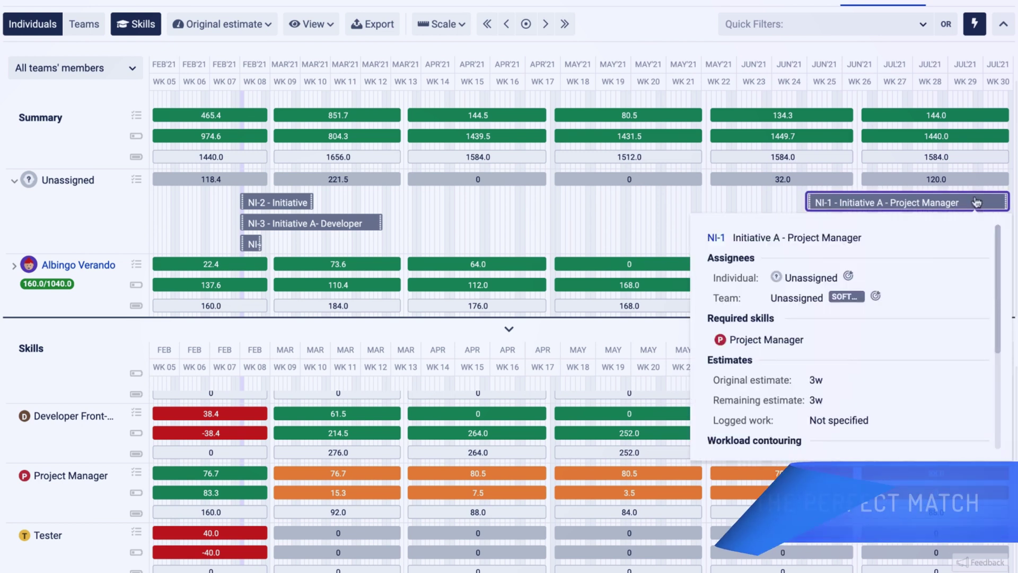
left_click(848, 277)
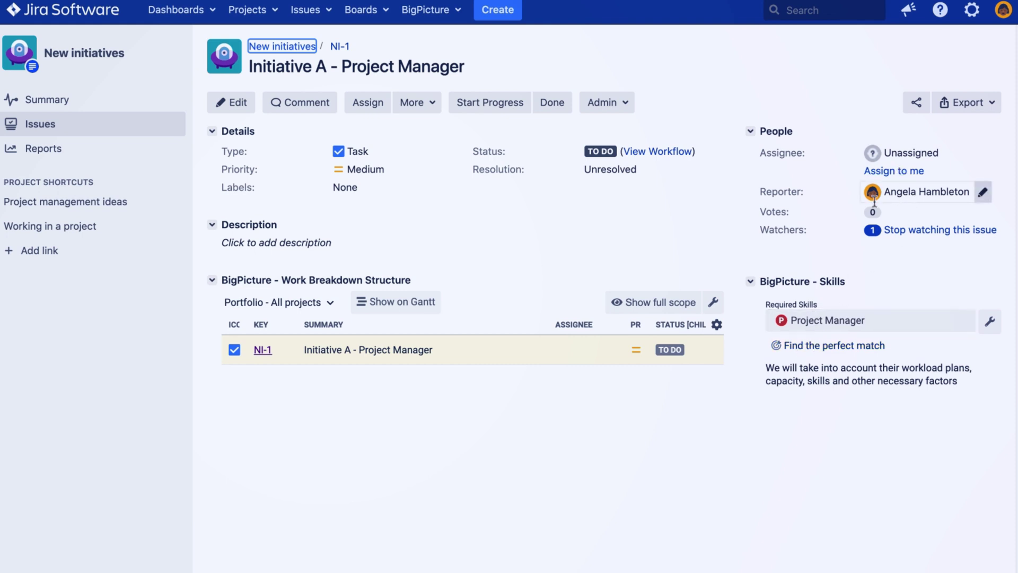
Use Find the perfect match and assign NI-1 to the top recommended Project Manager
left_click(806, 345)
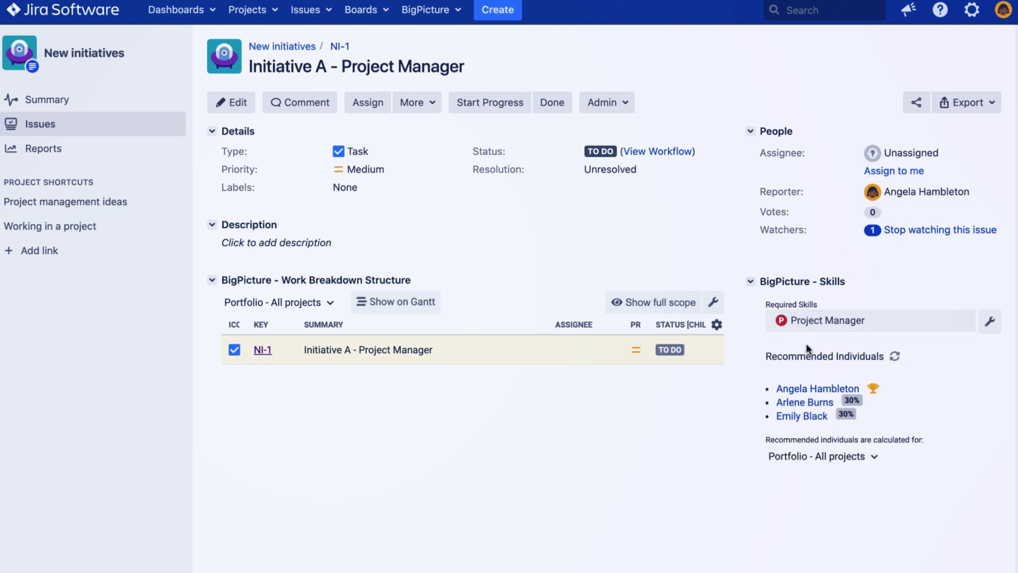
left_click(803, 395)
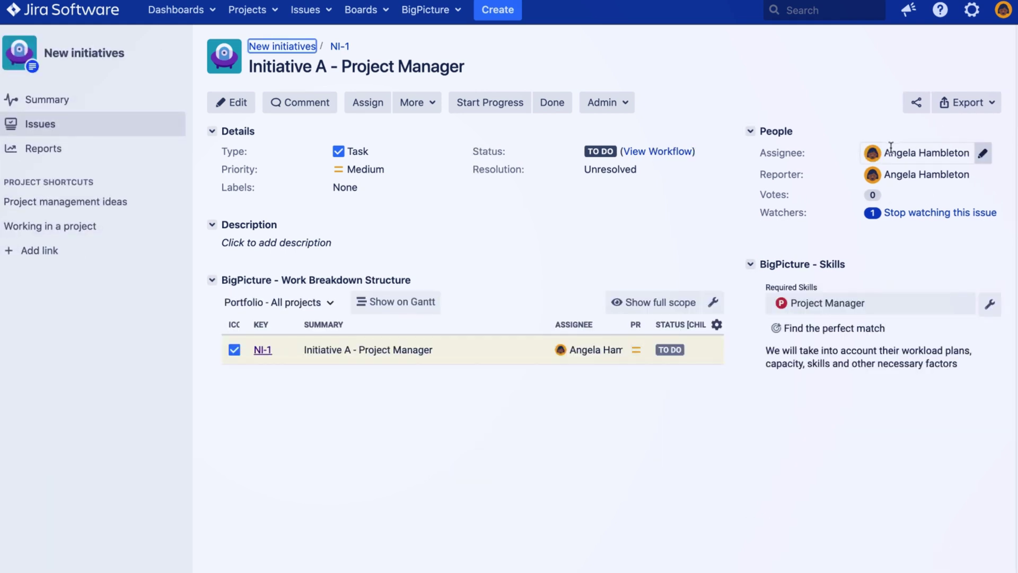
mouse_move(891, 146)
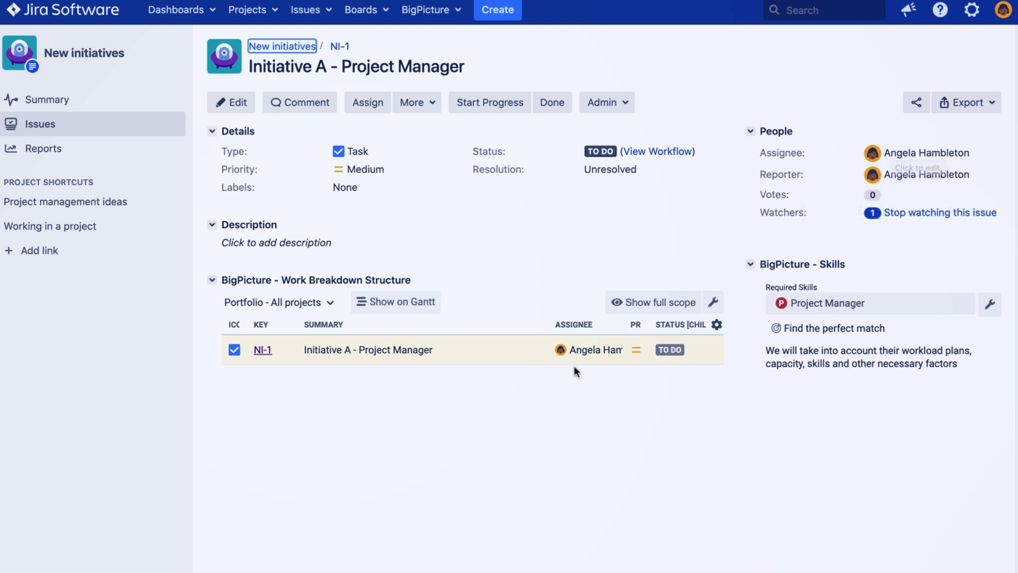